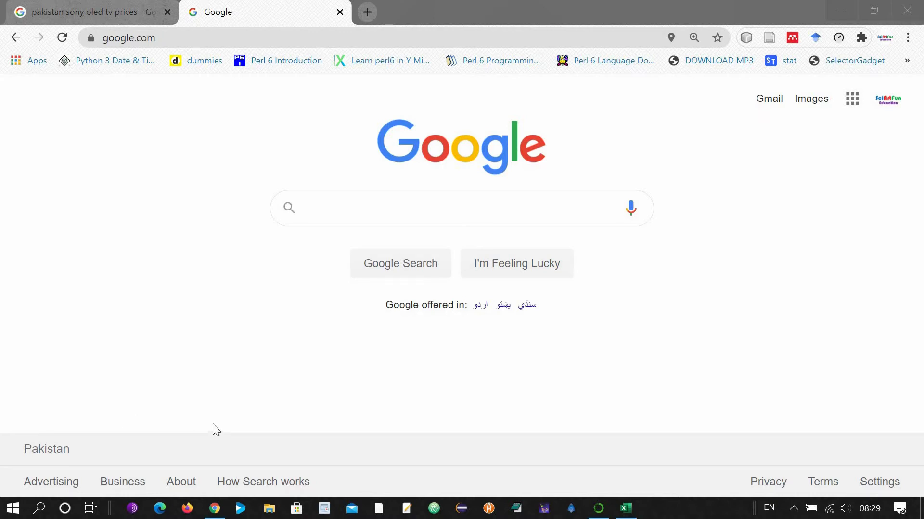
Search Google for 'orange software' and open the orange.biolab.si result.
left_click(355, 213)
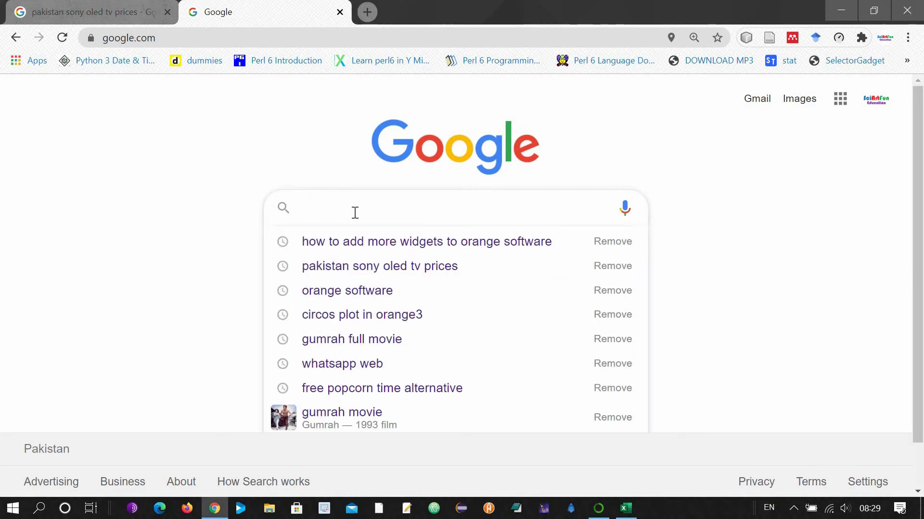
type("orange s")
left_click(344, 244)
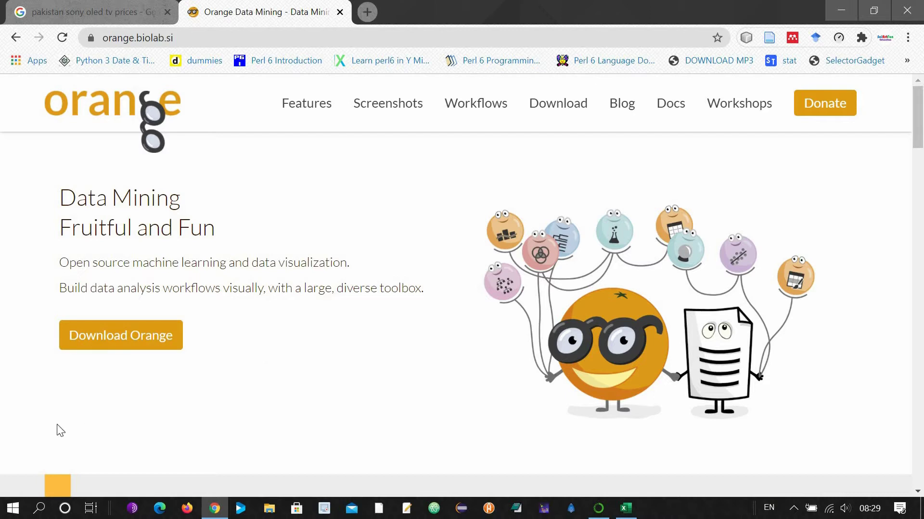
Launch Orange from Recently added, dismiss its Welcome dialog, and bring data.csv up in Excel.
left_click(12, 510)
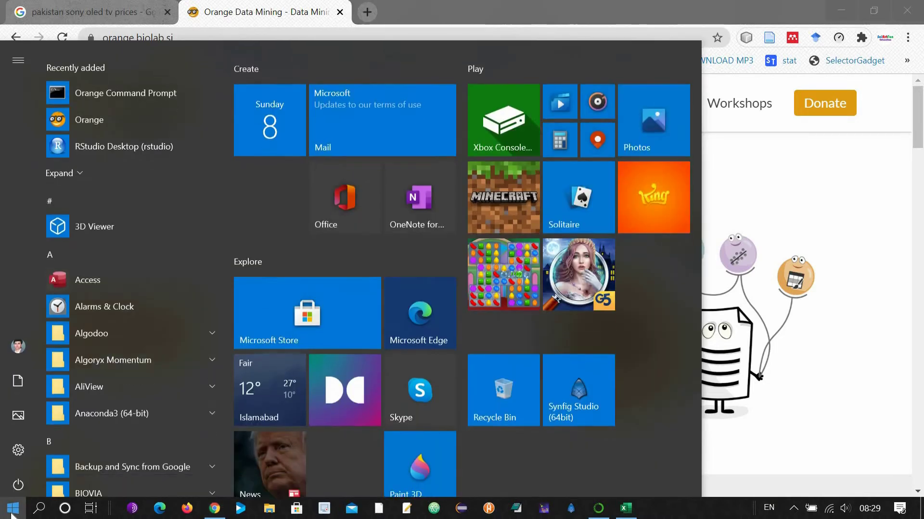
left_click(85, 106)
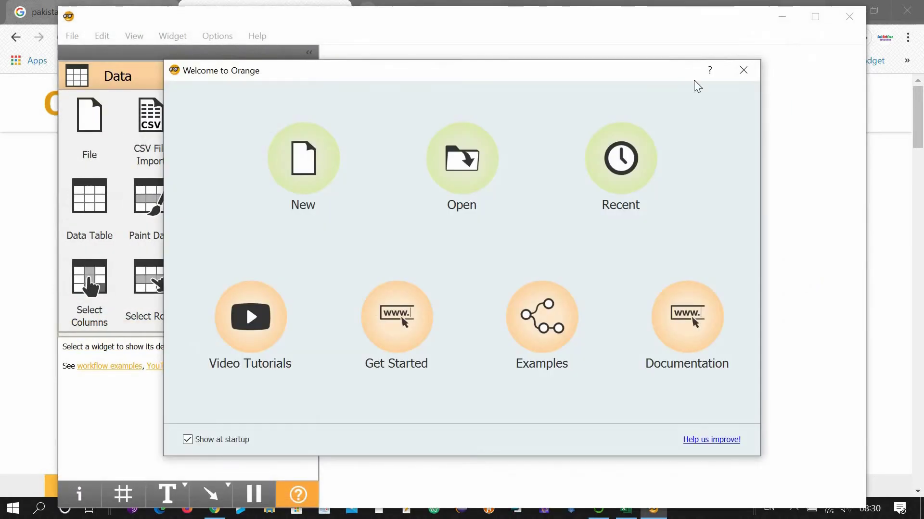
key("Escape")
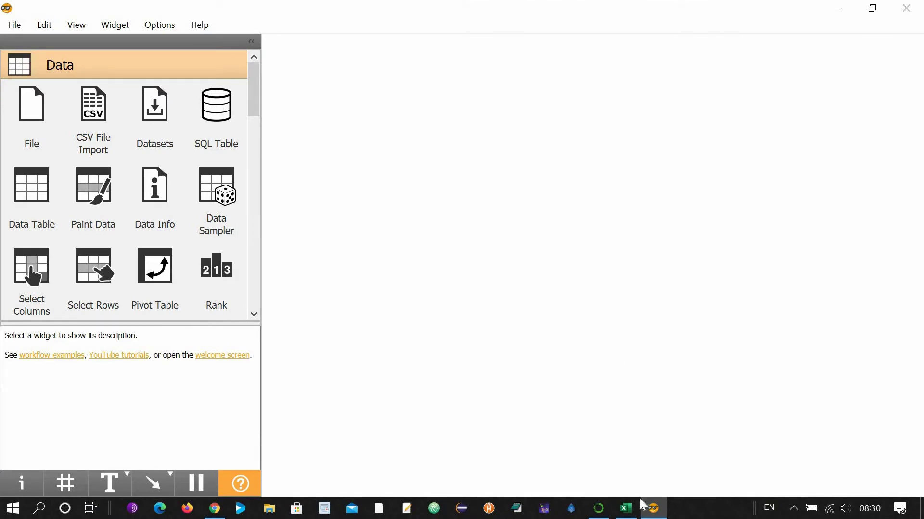
left_click(626, 509)
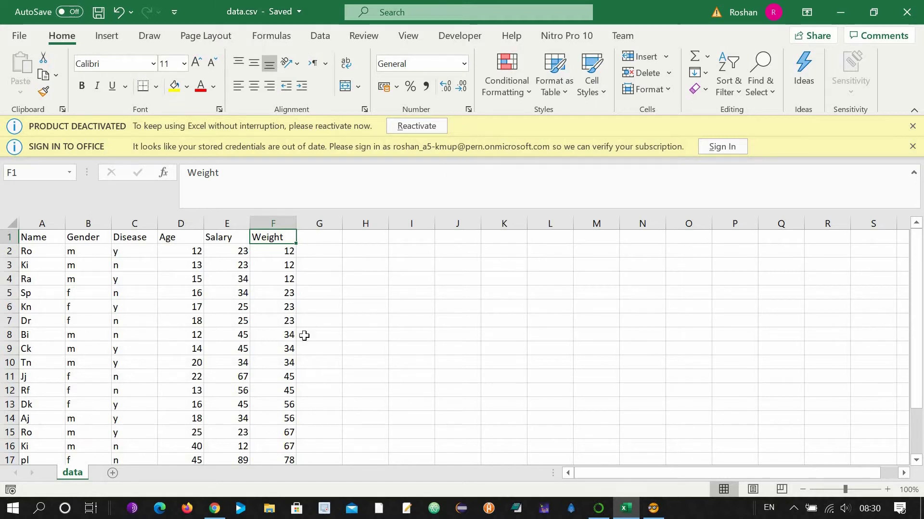
After reviewing data.csv's Name, Gender, Disease, Age, Salary and Weight columns, return to Orange.
left_click(653, 509)
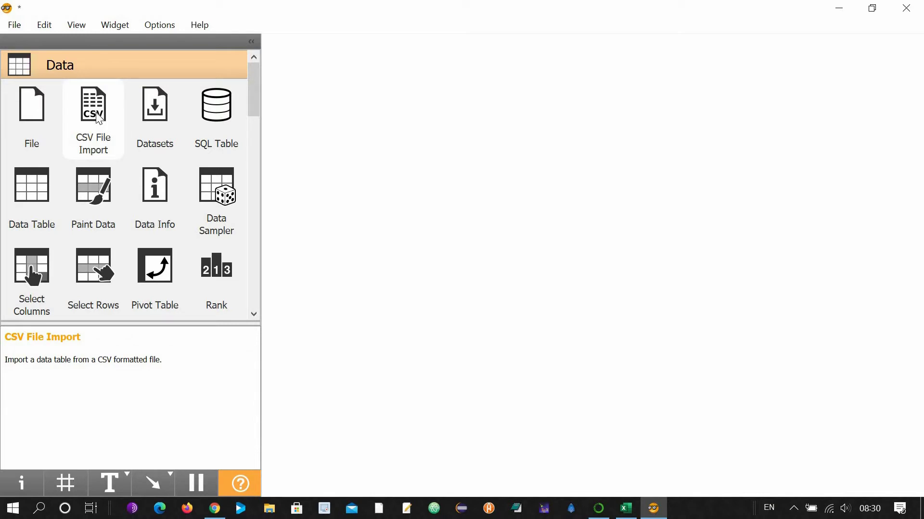
Add a CSV File Import widget loading Desktop data.csv with the default import options.
left_click_drag(98, 118, 406, 179)
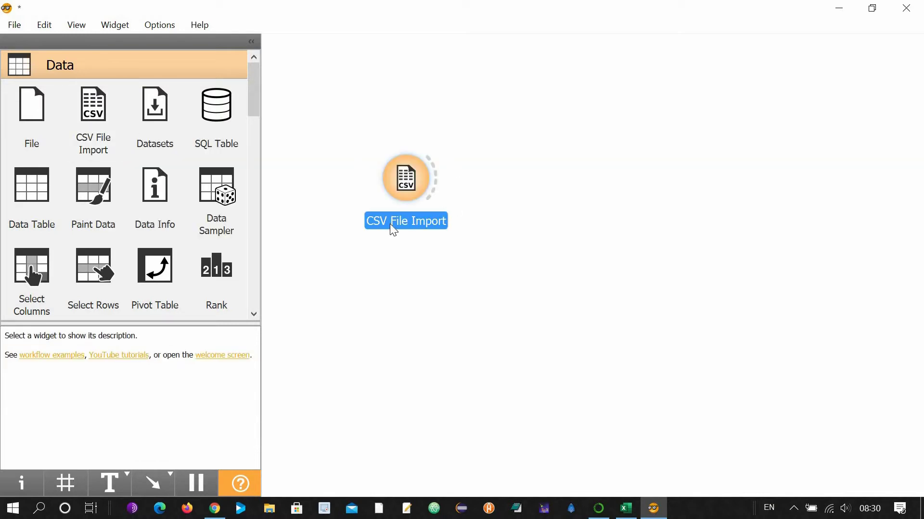
double_click(412, 190)
left_click(565, 141)
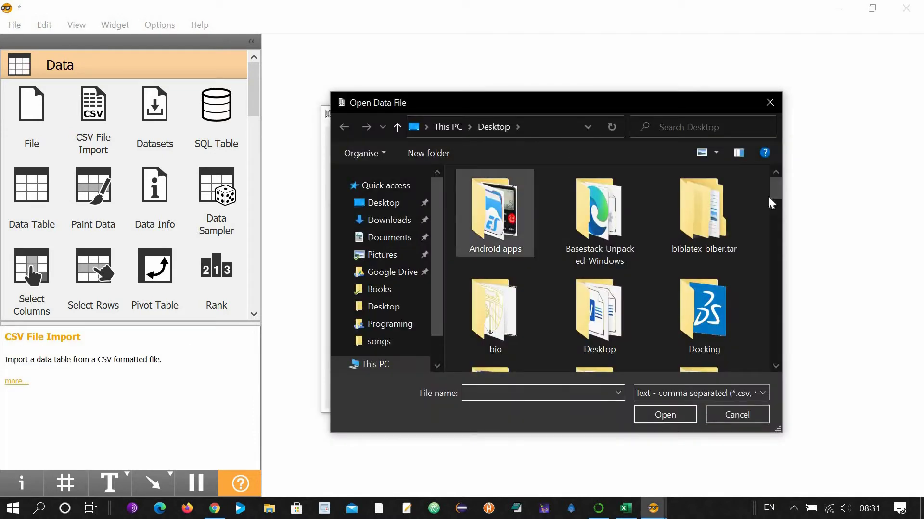
scroll(776, 217, "down", 6)
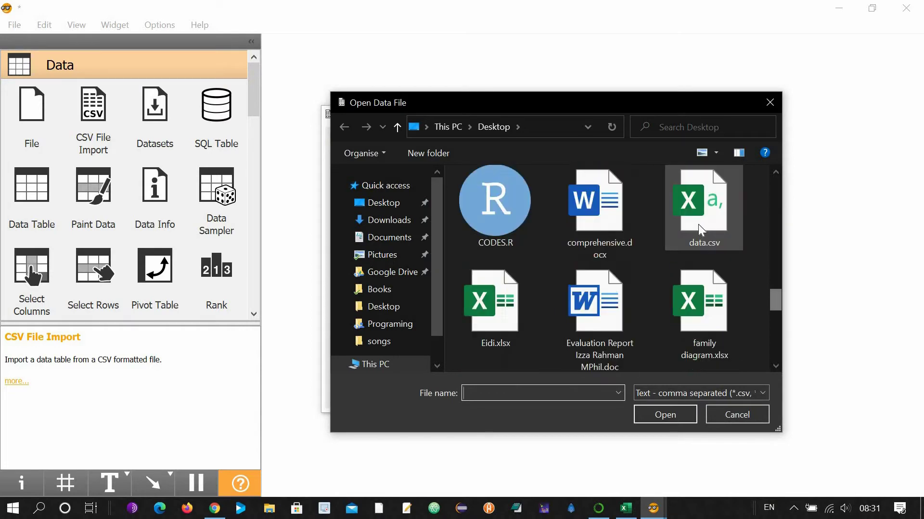
left_click(701, 231)
left_click(666, 413)
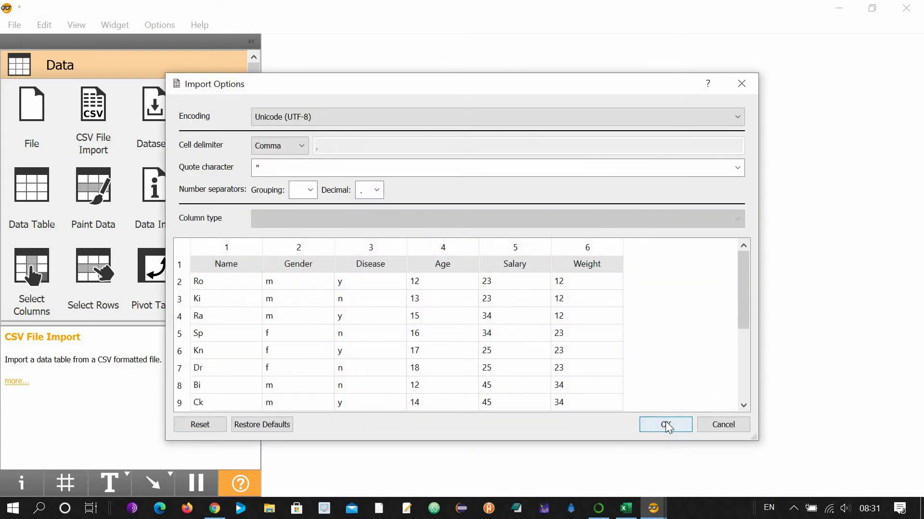
key("Return")
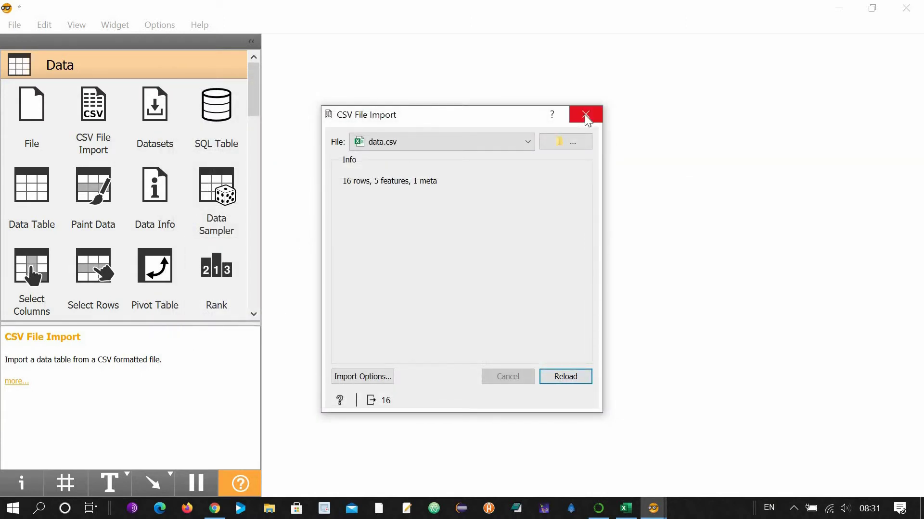
left_click(586, 116)
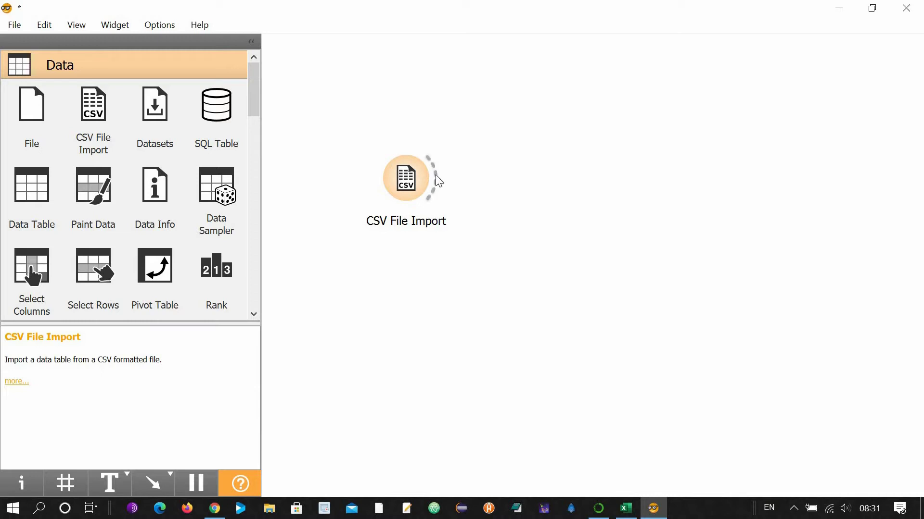
Connect a Data Table to CSV File Import and inspect its 16 rows.
left_click_drag(435, 176, 570, 153)
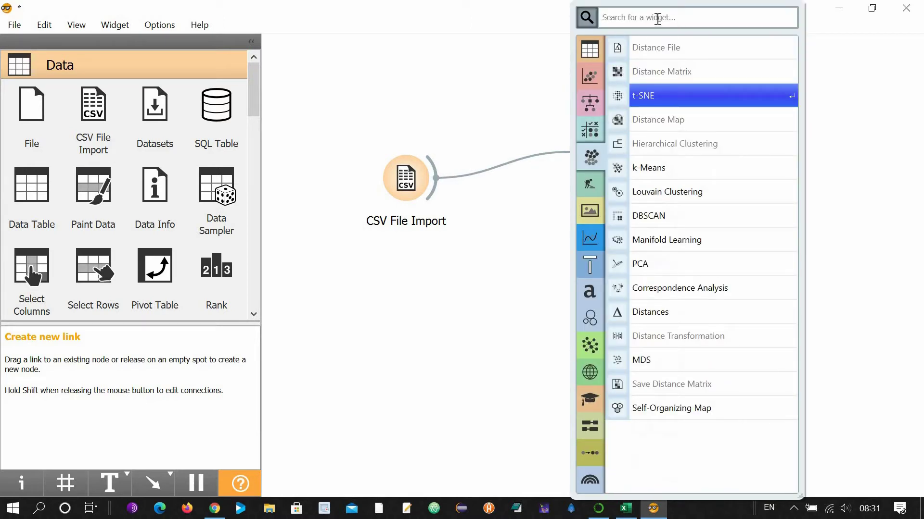
type("ta")
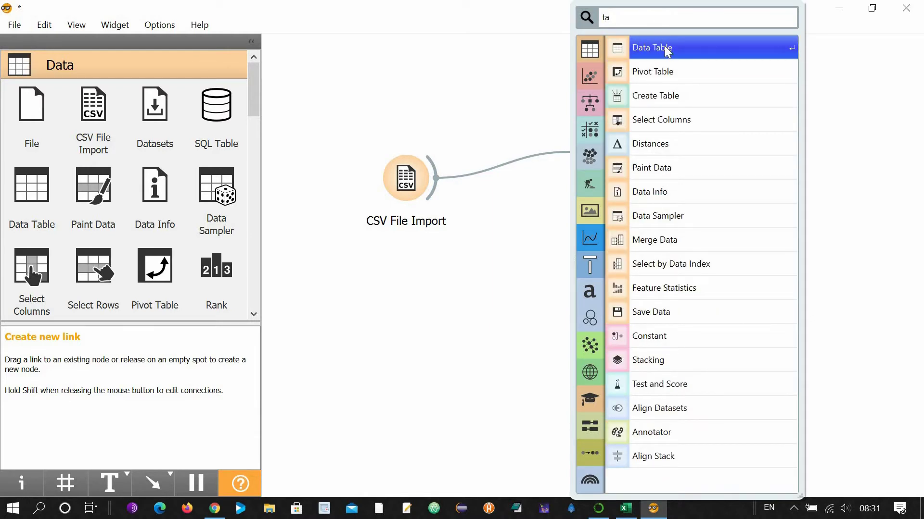
left_click(667, 50)
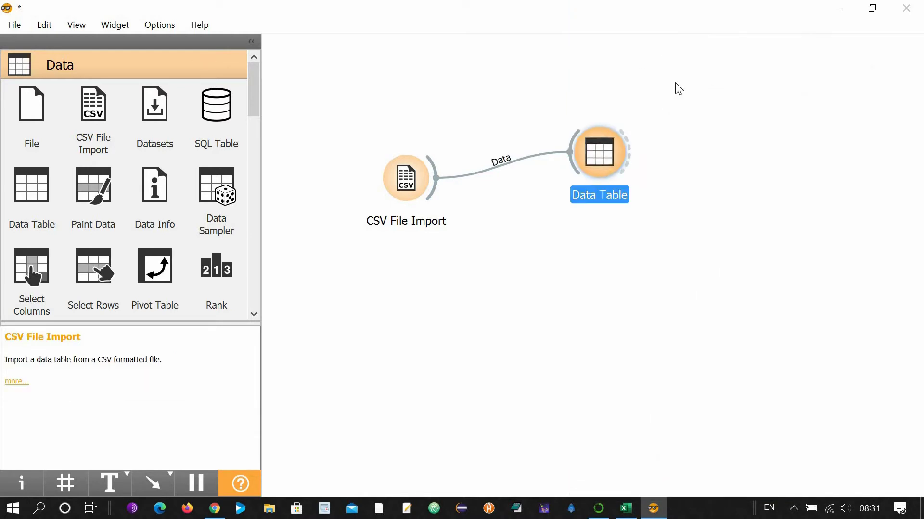
double_click(607, 155)
left_click_drag(577, 383, 690, 396)
left_click_drag(527, 400, 686, 394)
left_click(723, 106)
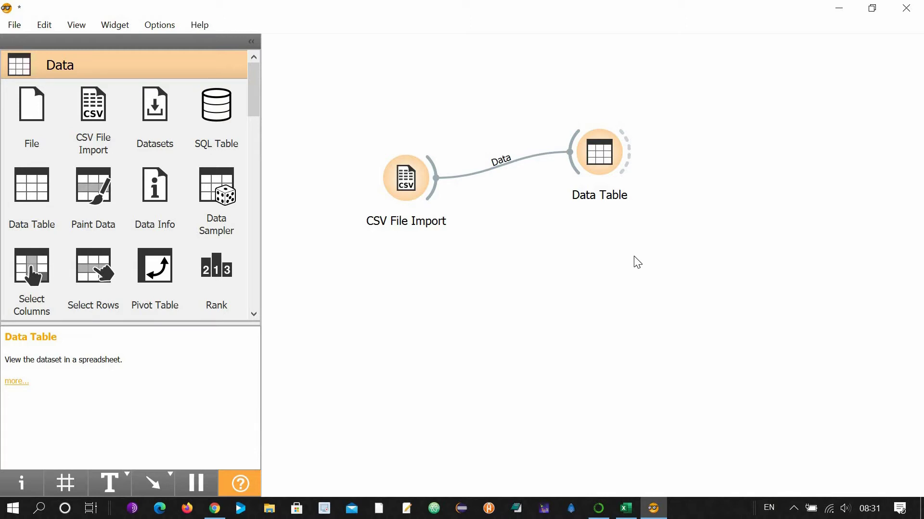
Link a new Scatter Plot widget to CSV File Import and open it.
left_click_drag(436, 194, 553, 310)
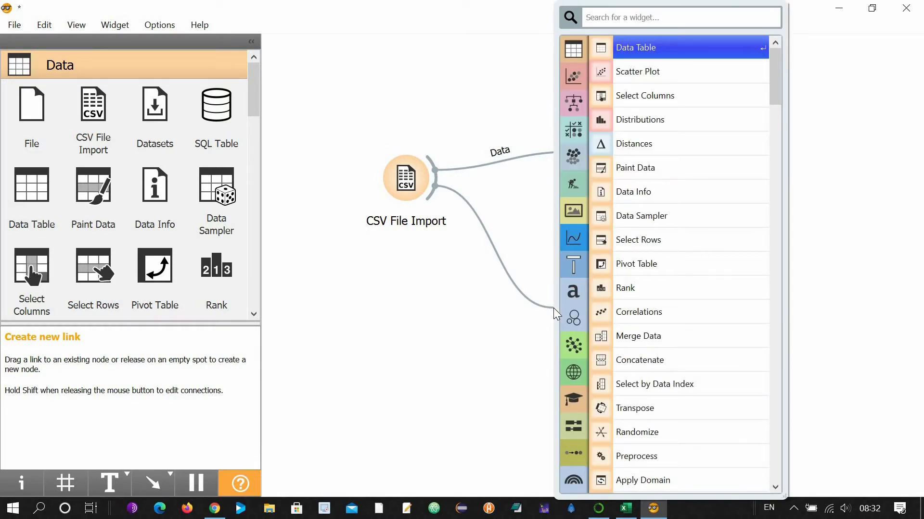
type("s")
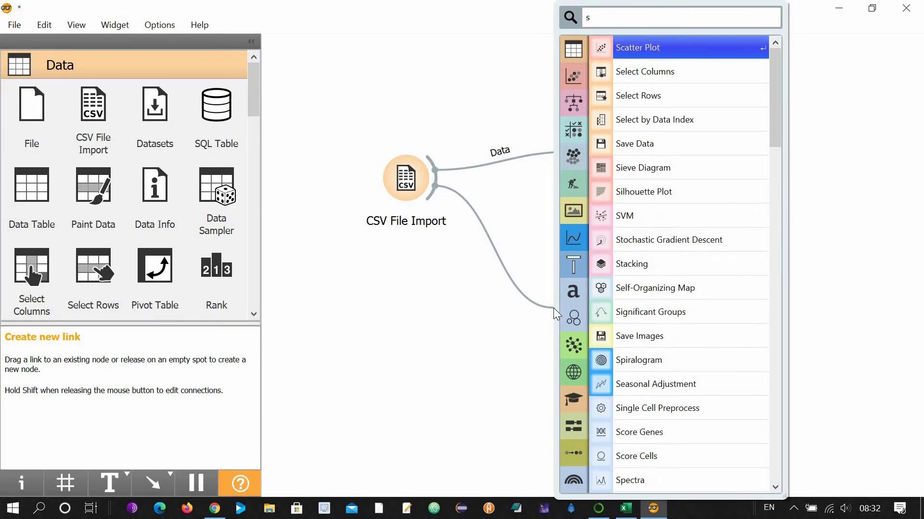
type("c")
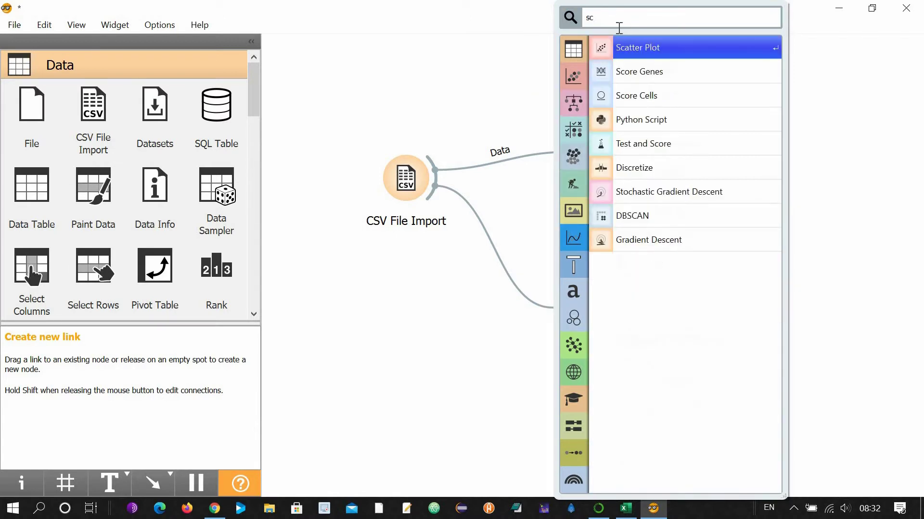
left_click(637, 48)
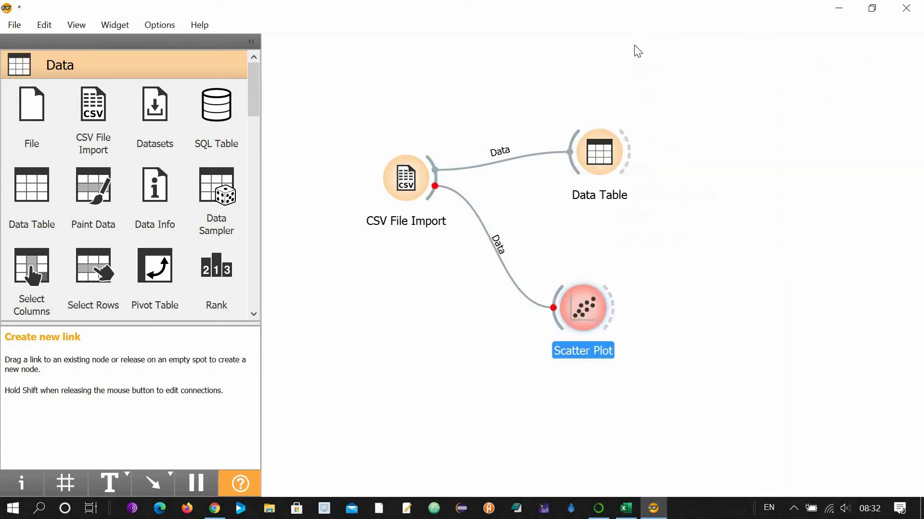
double_click(588, 310)
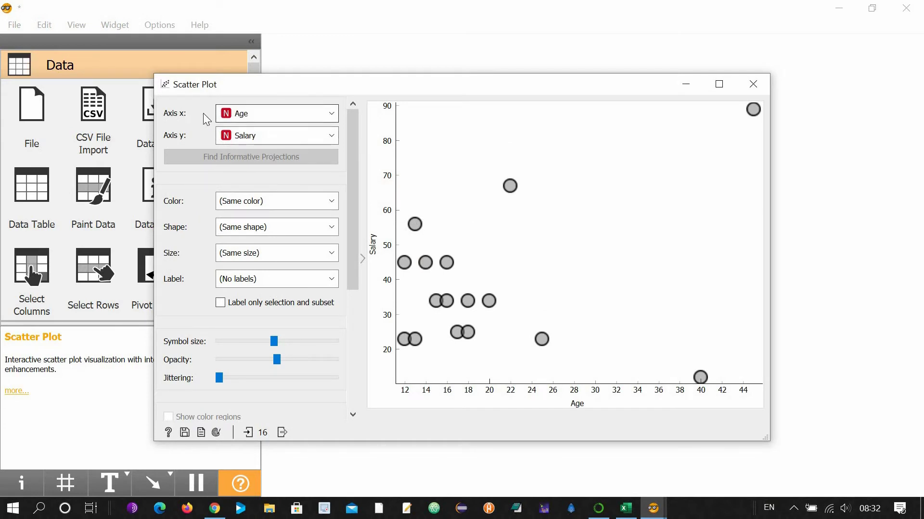
Put Weight on the x-axis, colour points by Gender, shape by Disease, size by Age.
left_click(332, 114)
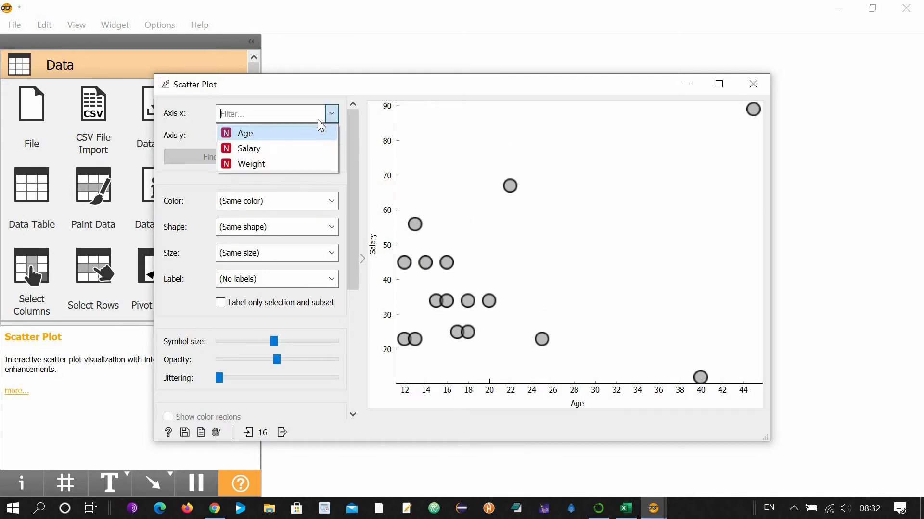
left_click(262, 160)
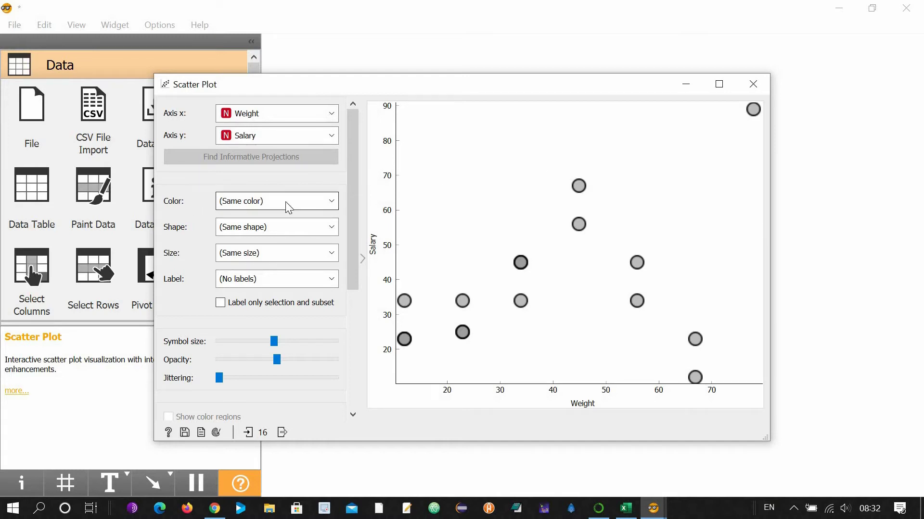
left_click(331, 206)
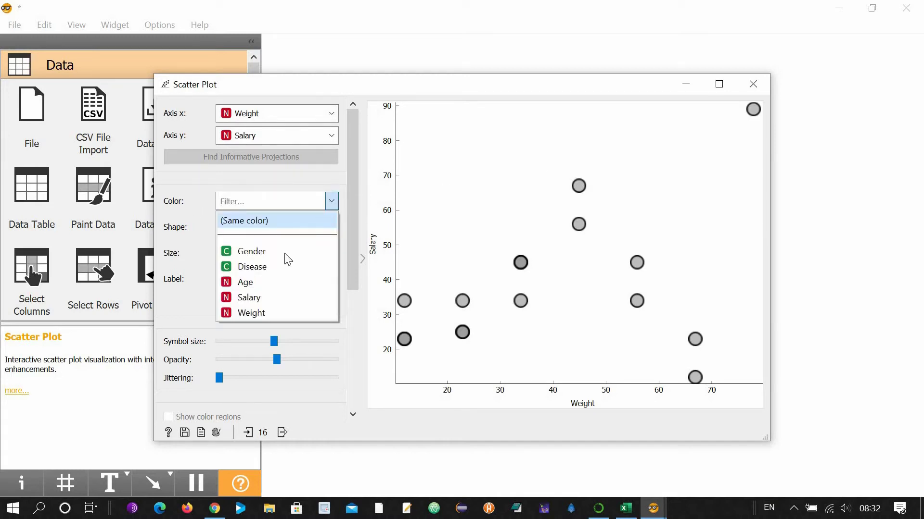
left_click(284, 251)
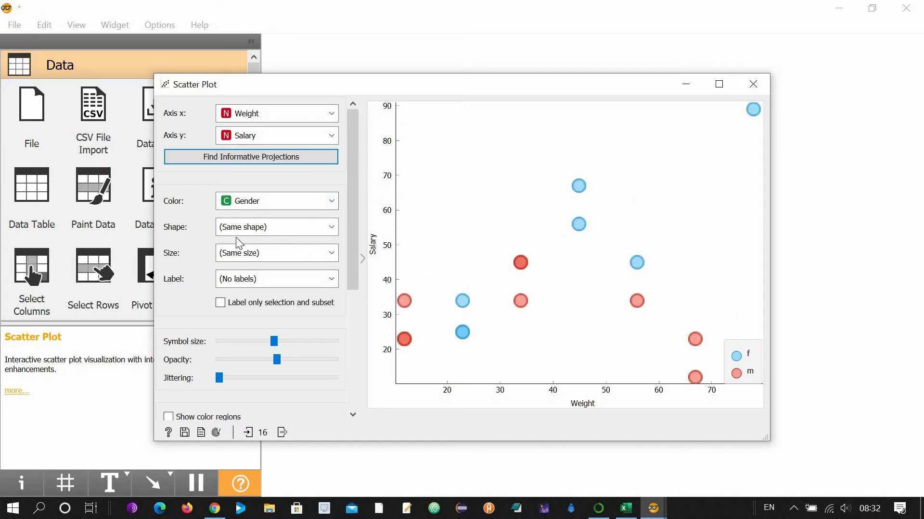
left_click(326, 228)
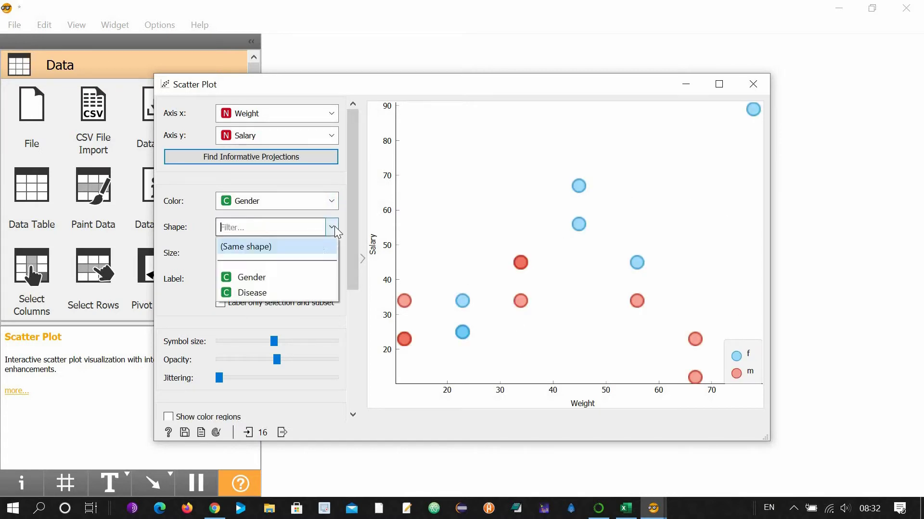
left_click(278, 295)
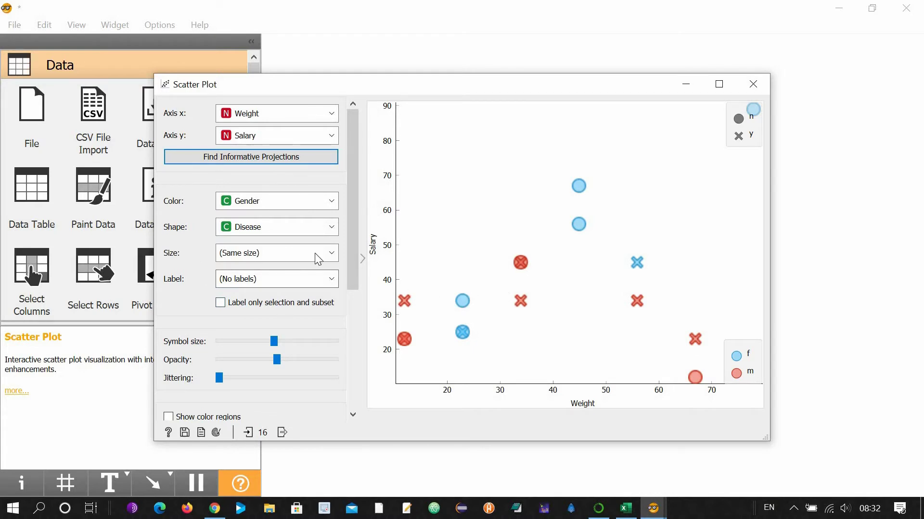
left_click(332, 255)
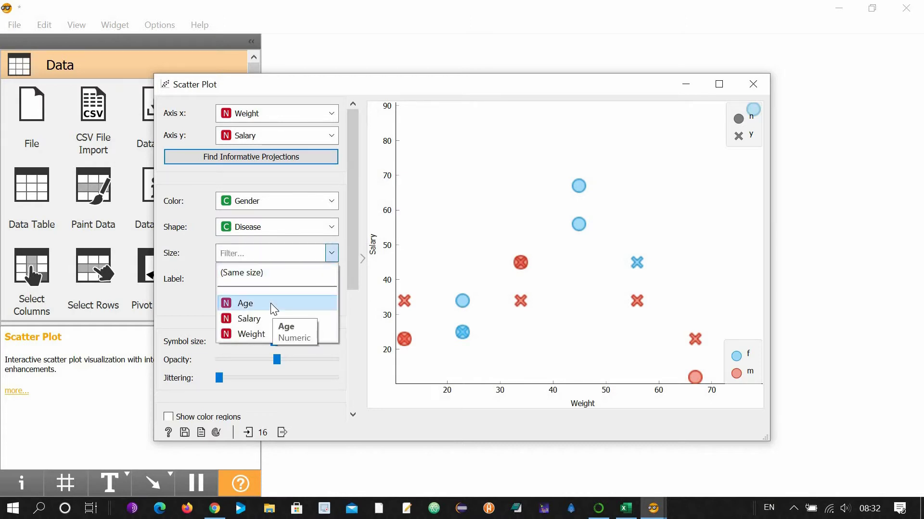
left_click(270, 303)
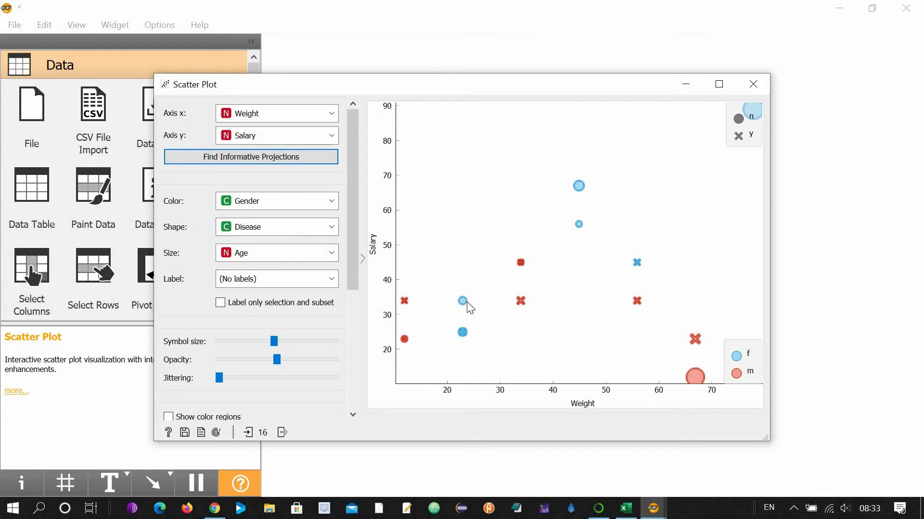
left_click(753, 86)
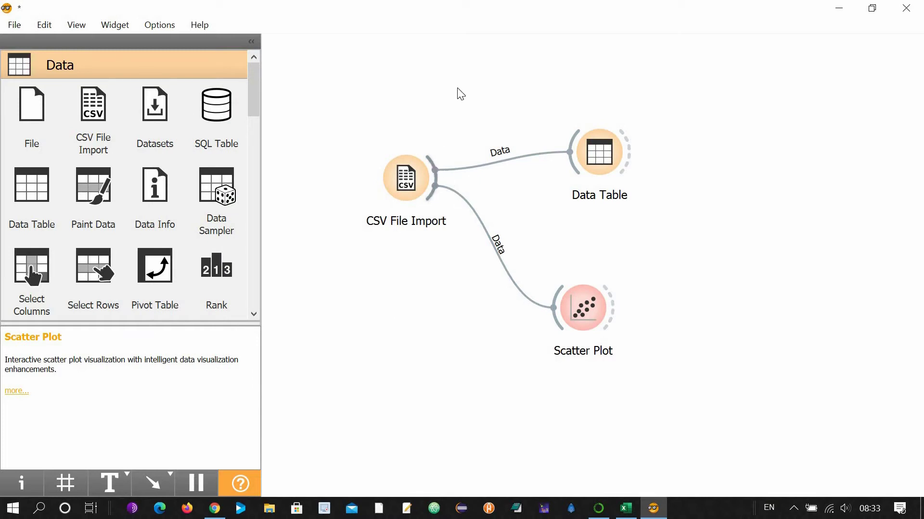
Link a new Box Plot widget to CSV File Import and open it.
left_click_drag(462, 93, 474, 92)
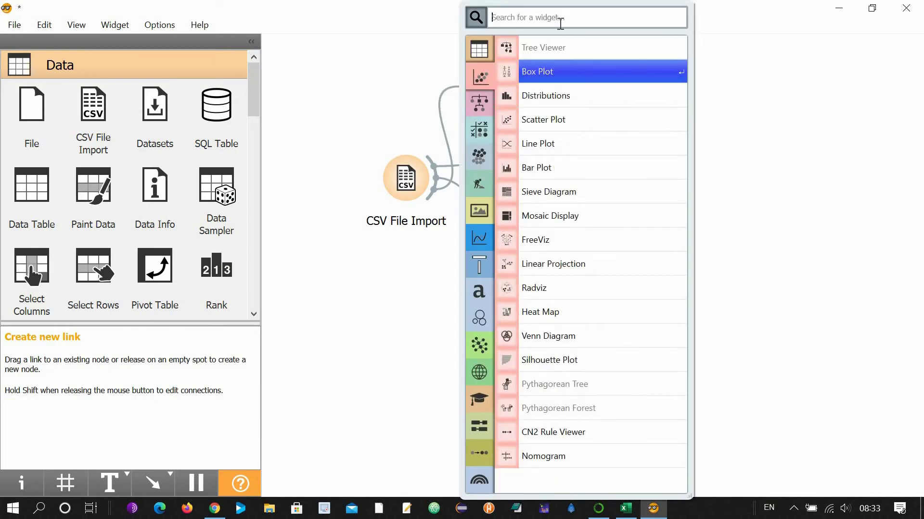
type("box")
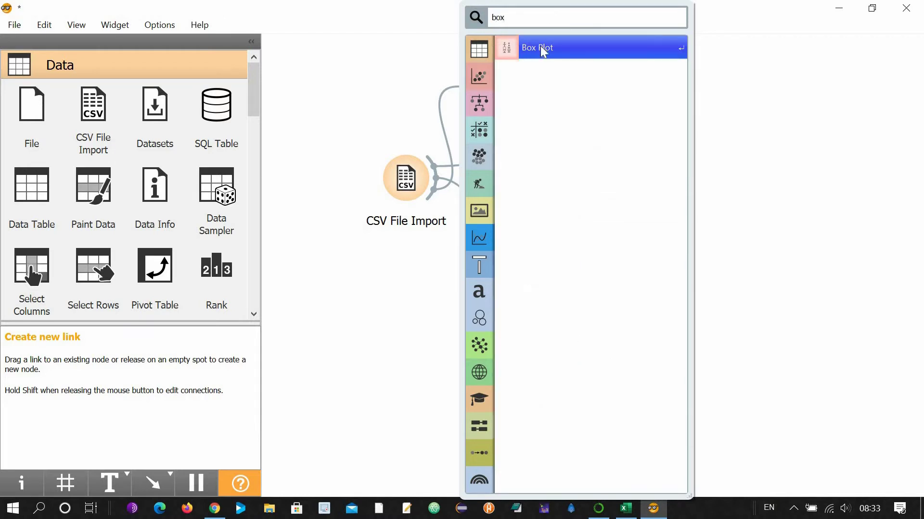
left_click(541, 46)
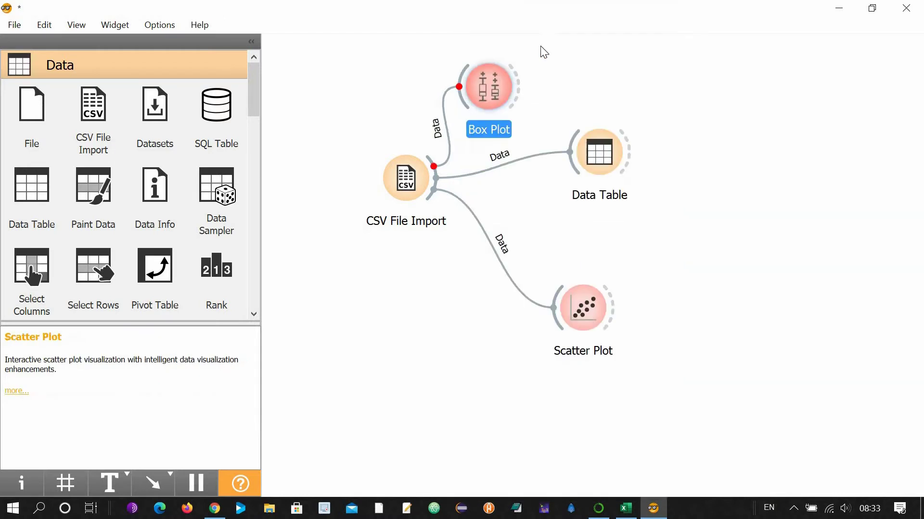
double_click(495, 90)
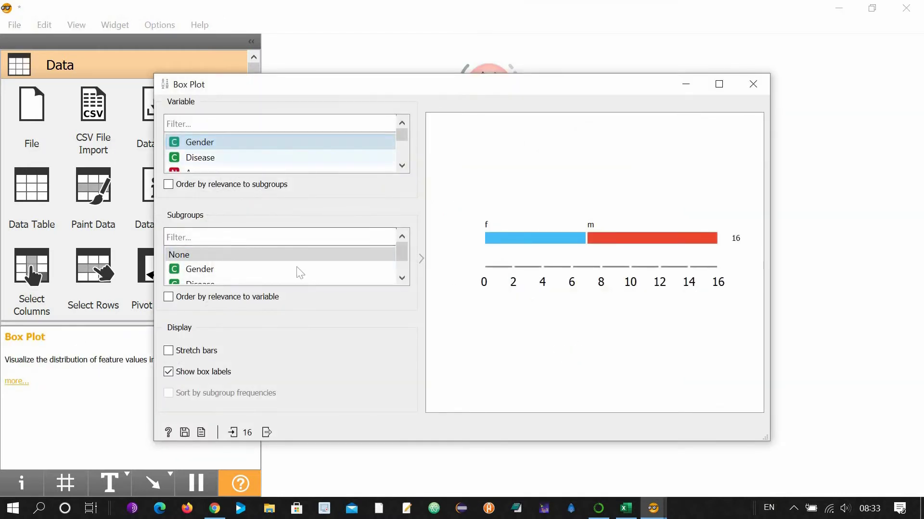
Inspect Age, Salary and Weight box plots, splitting Weight by Gender, then start a 'his' link.
left_click(226, 169)
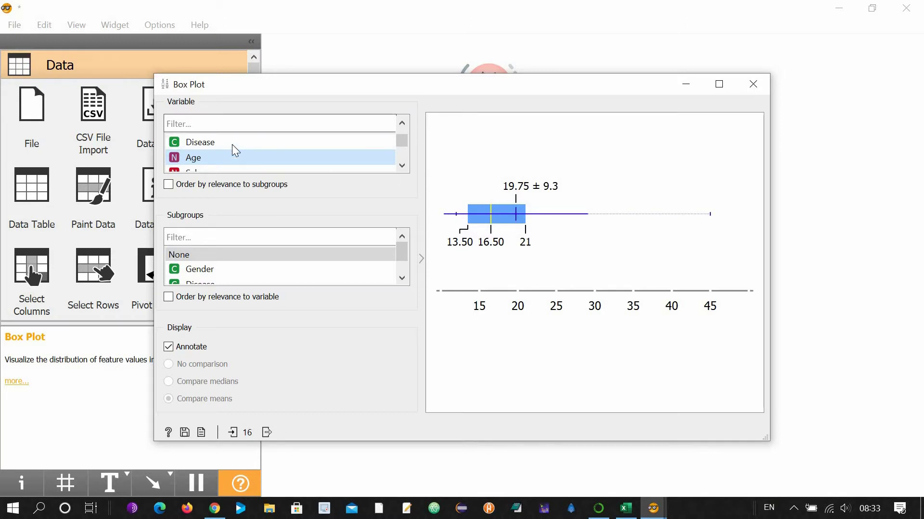
left_click(402, 165)
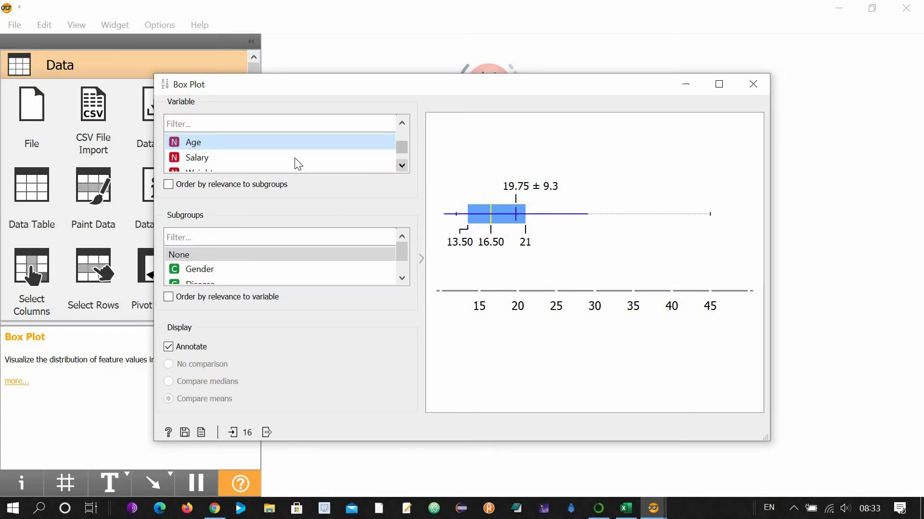
left_click(207, 162)
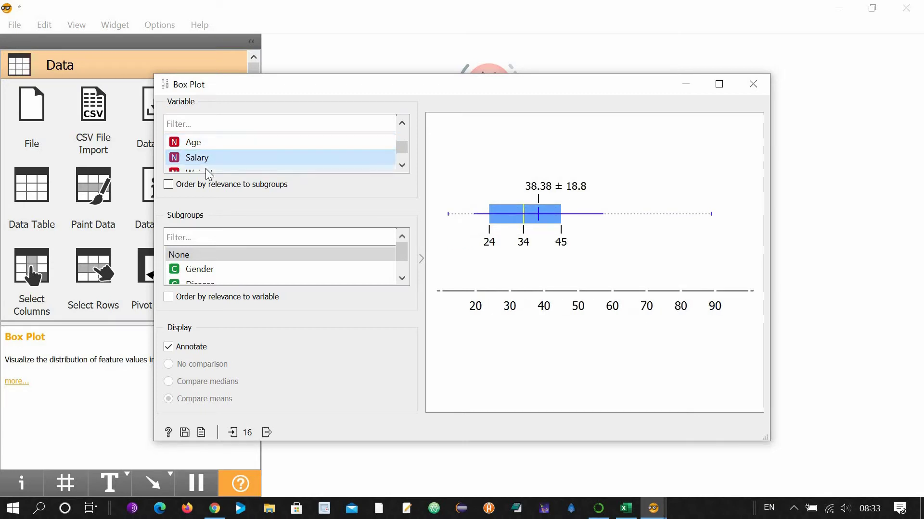
left_click(211, 171)
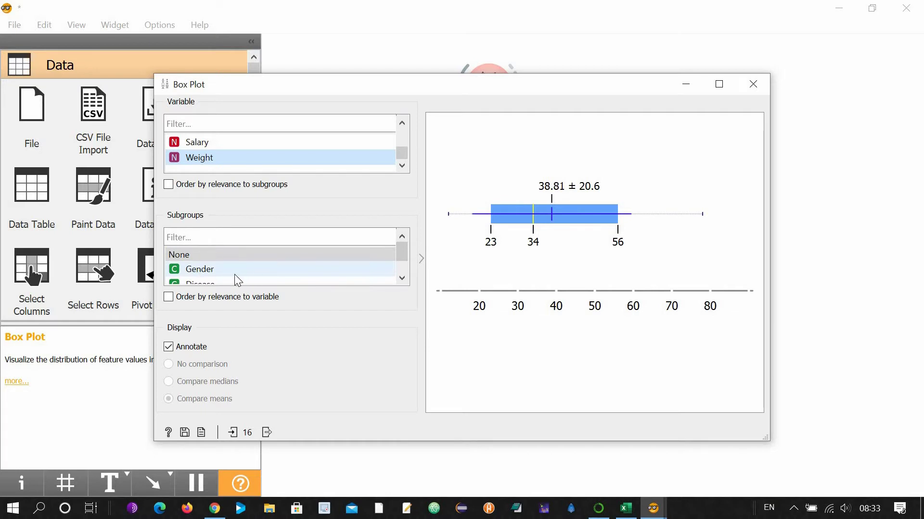
left_click(210, 276)
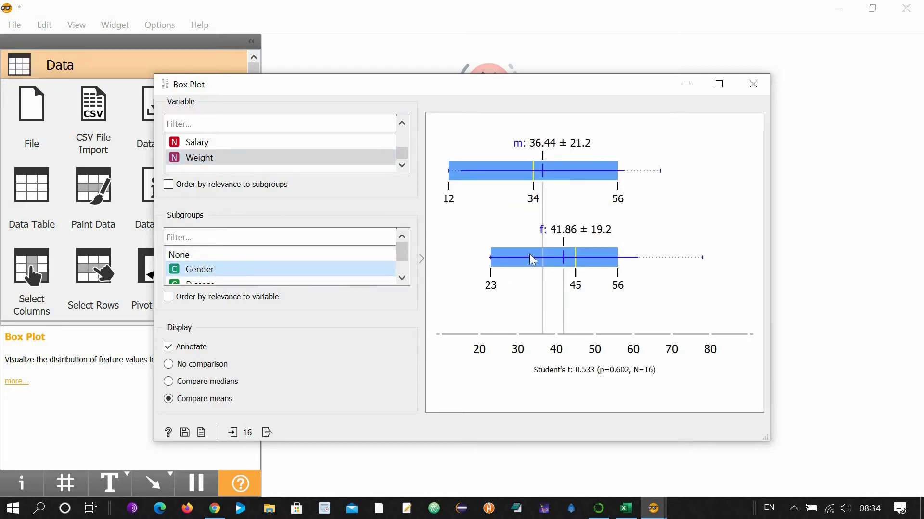
left_click(753, 85)
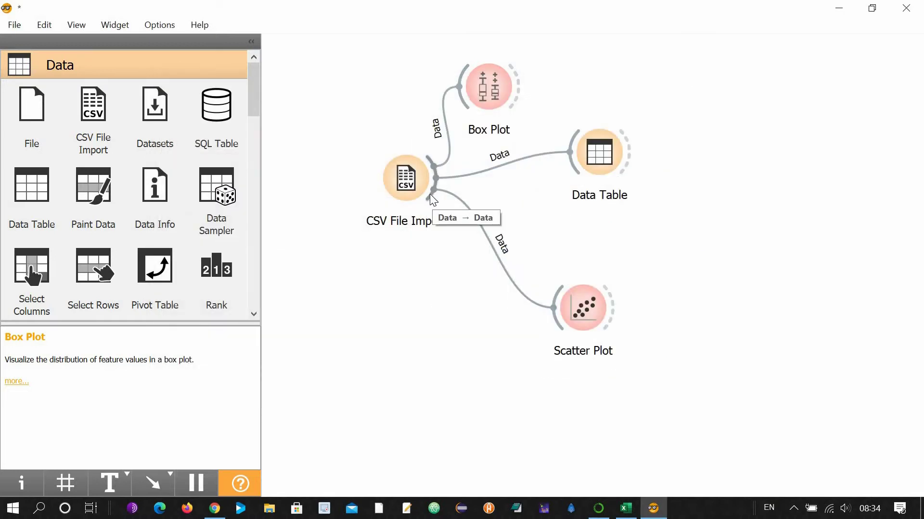
left_click_drag(430, 194, 485, 341)
type("his")
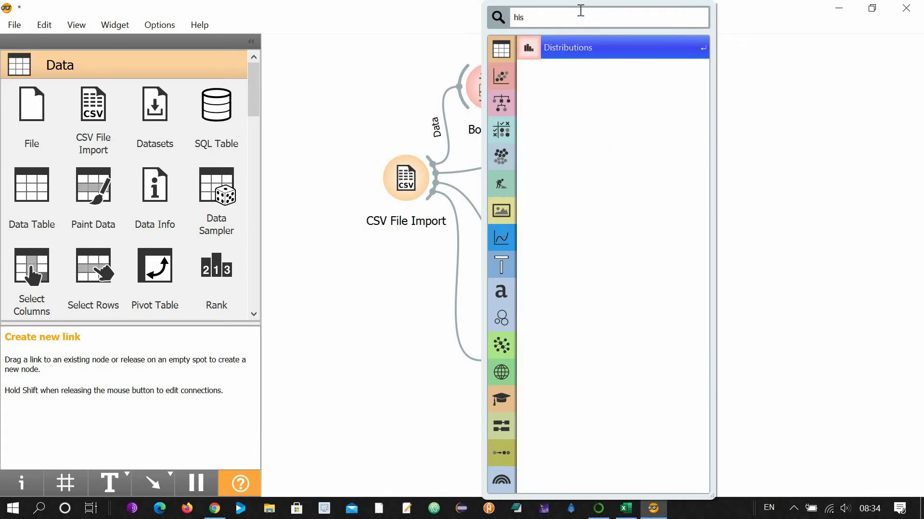
Add a Distributions widget from the quick menu and open it.
left_click(584, 48)
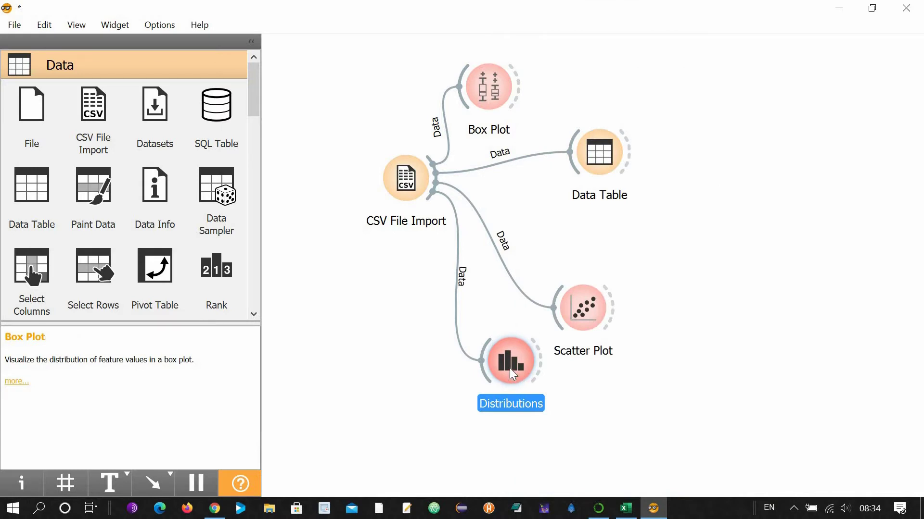
double_click(514, 368)
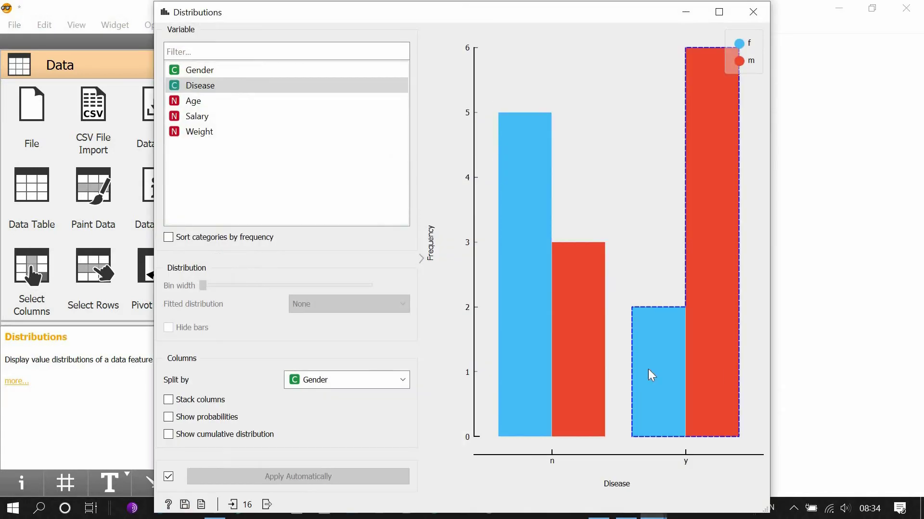
left_click(640, 336)
left_click(207, 89)
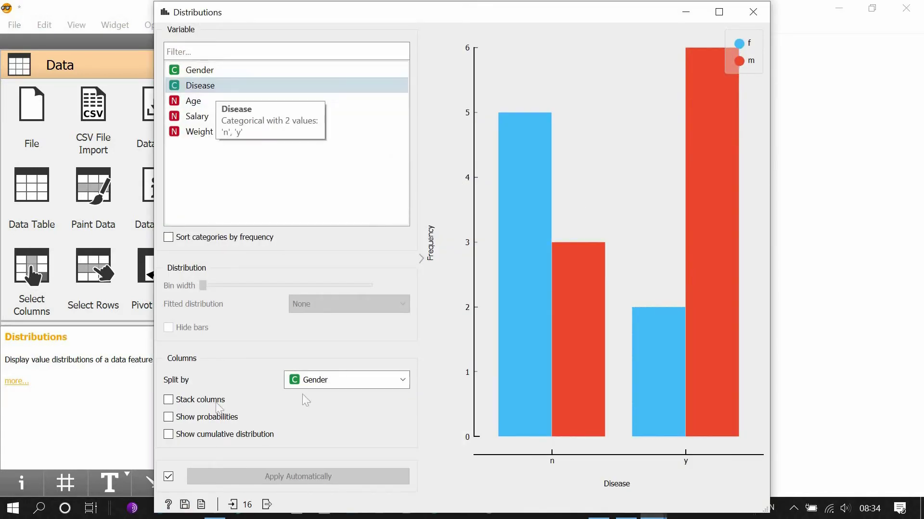
Set Split by to (None) and chart Gender frequencies: 7 f and 9 m.
left_click(403, 380)
left_click(346, 397)
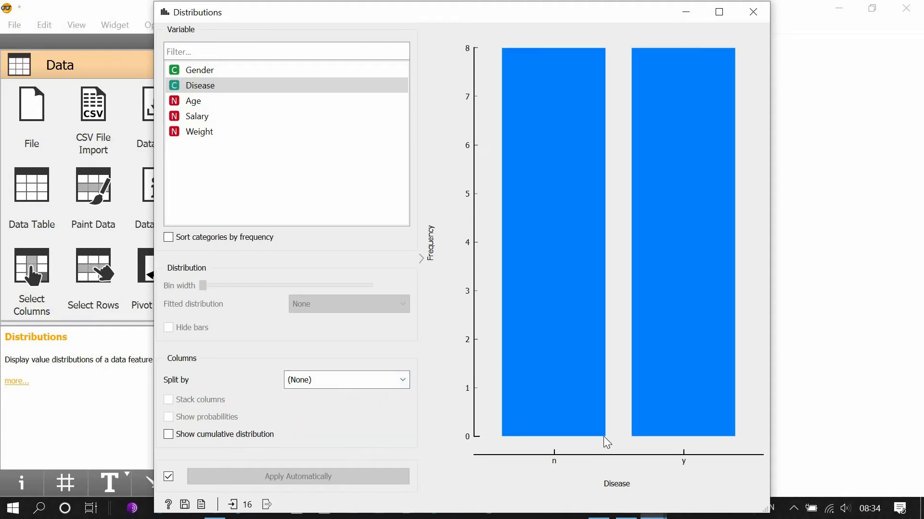
left_click(544, 461)
left_click(210, 70)
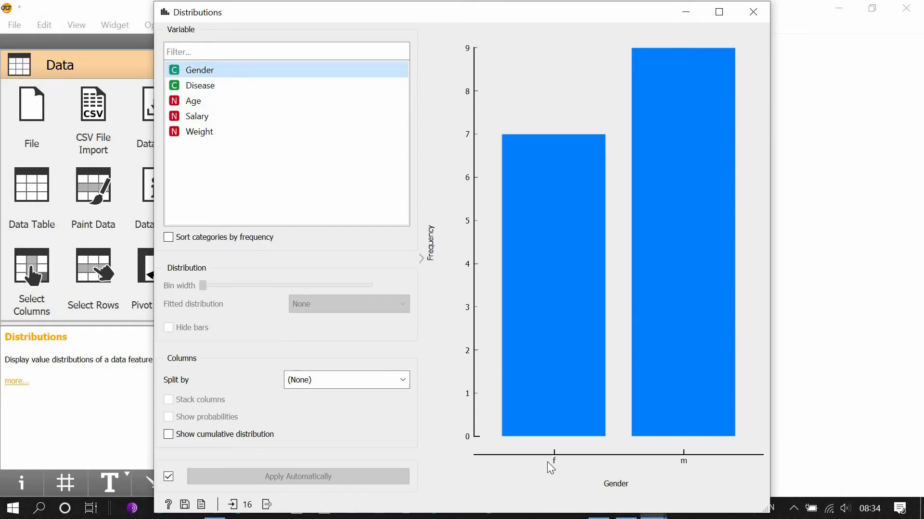
left_click(584, 142)
left_click(680, 464)
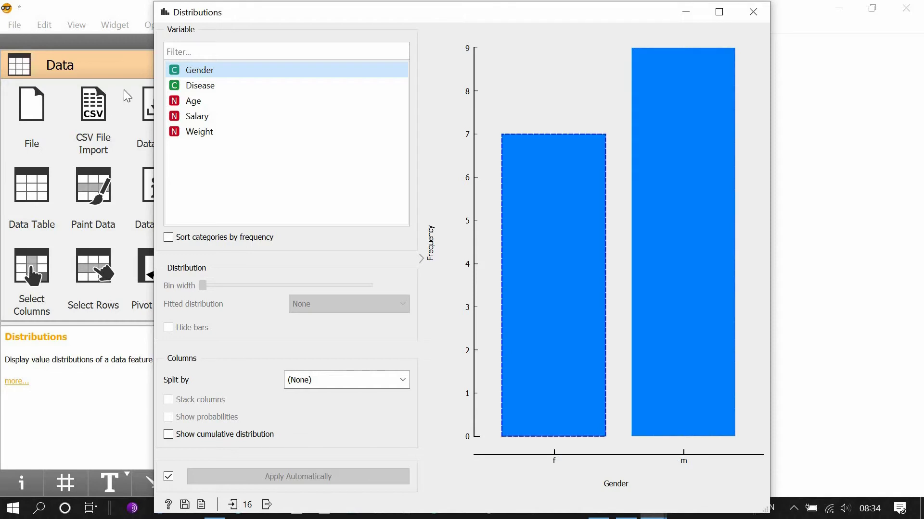
Show Age split by Gender, trying stacked, probability and cumulative display options.
left_click(196, 104)
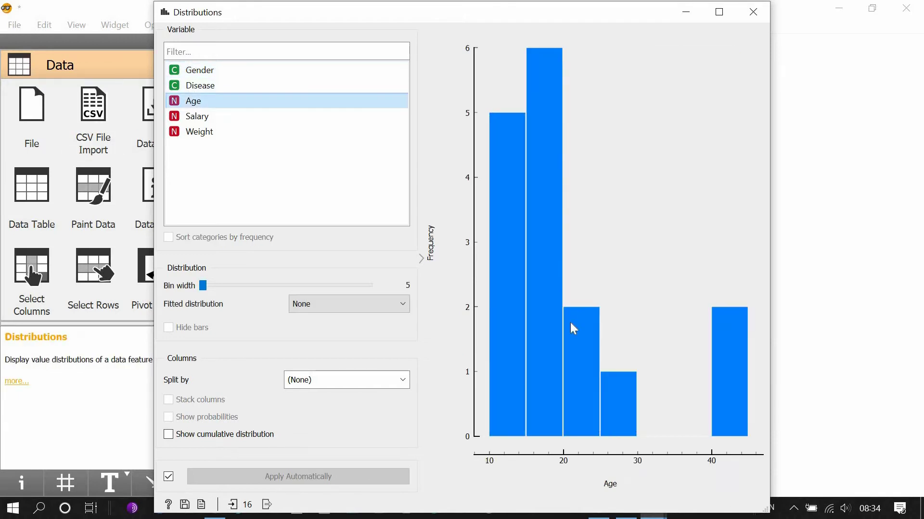
left_click(404, 382)
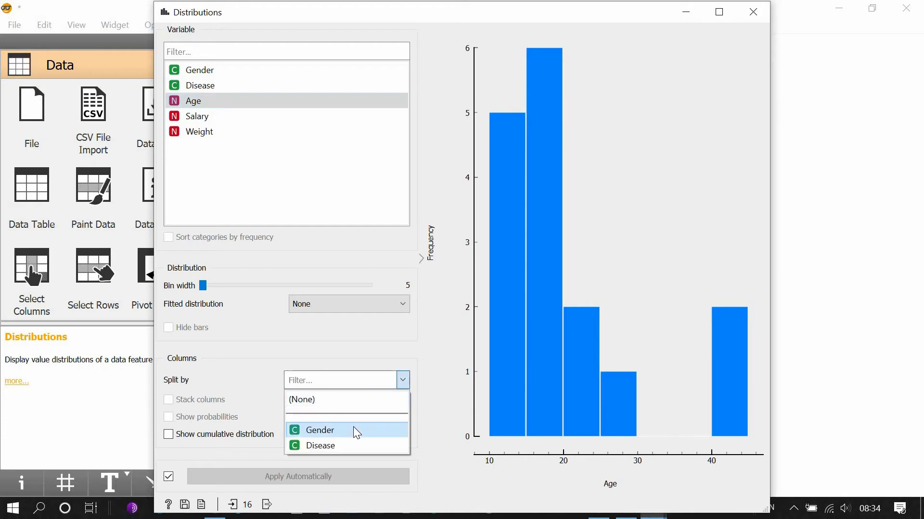
left_click(357, 431)
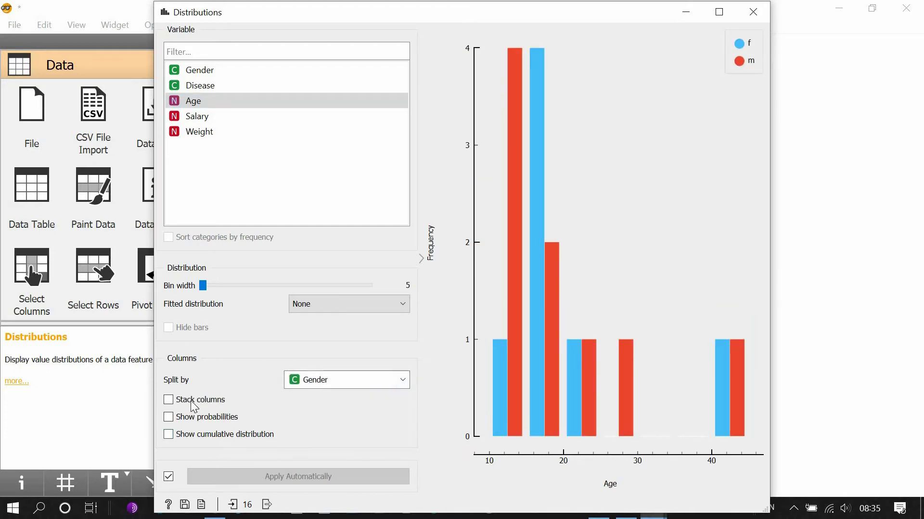
left_click(169, 401)
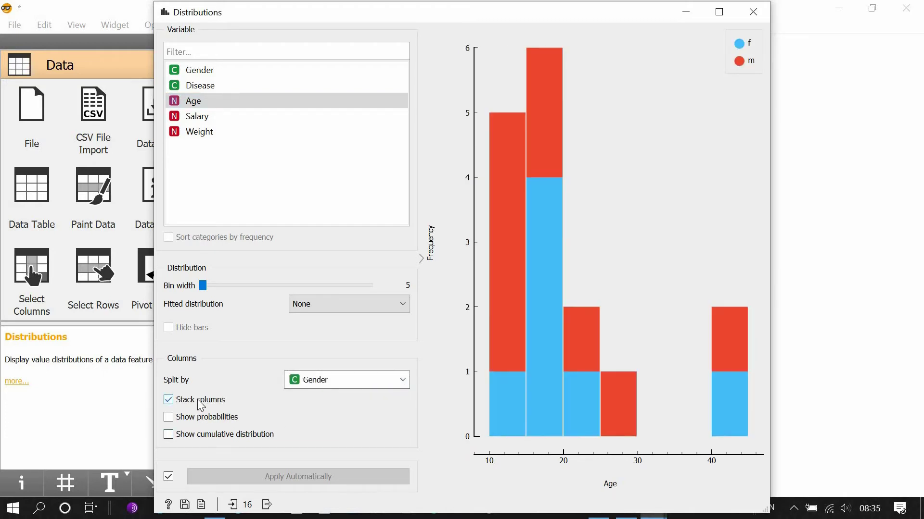
left_click(217, 418)
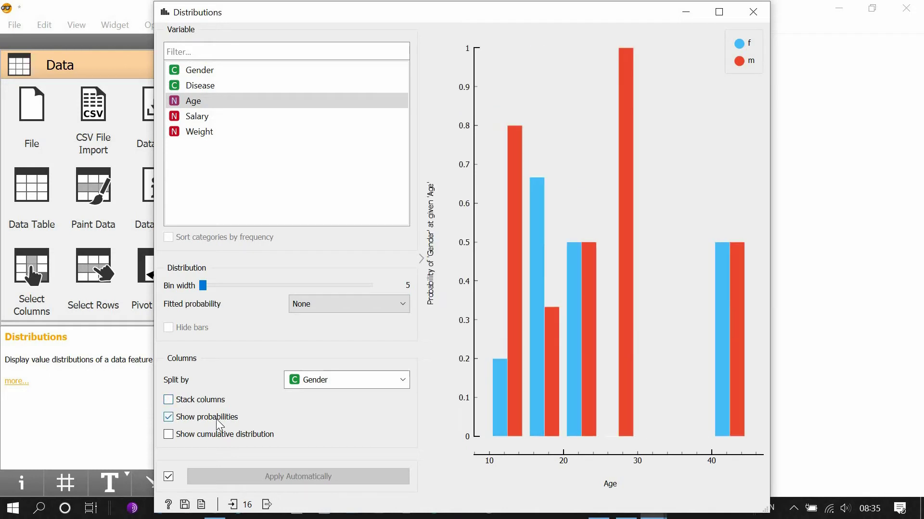
left_click(217, 418)
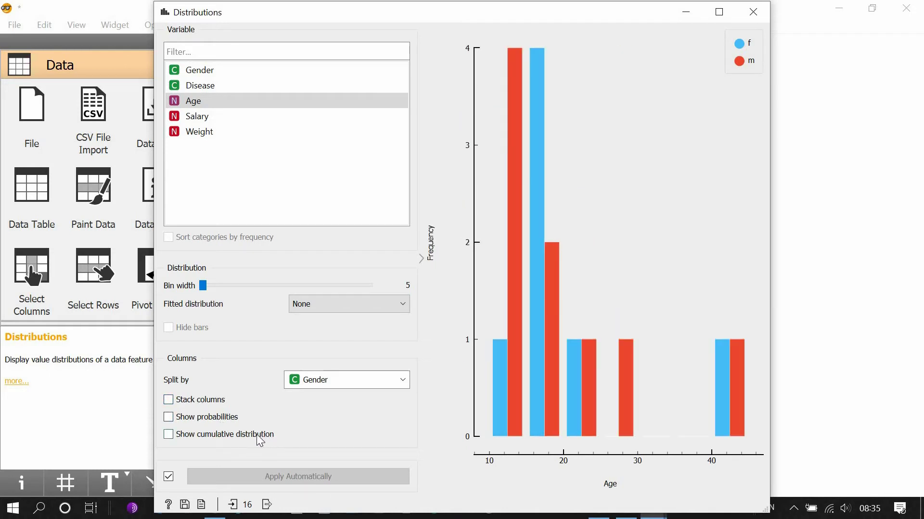
left_click(258, 436)
left_click(258, 436)
Fit Normal curves, hide the bars, and display Weight (f μ=41.86, m μ=36.44).
left_click(401, 307)
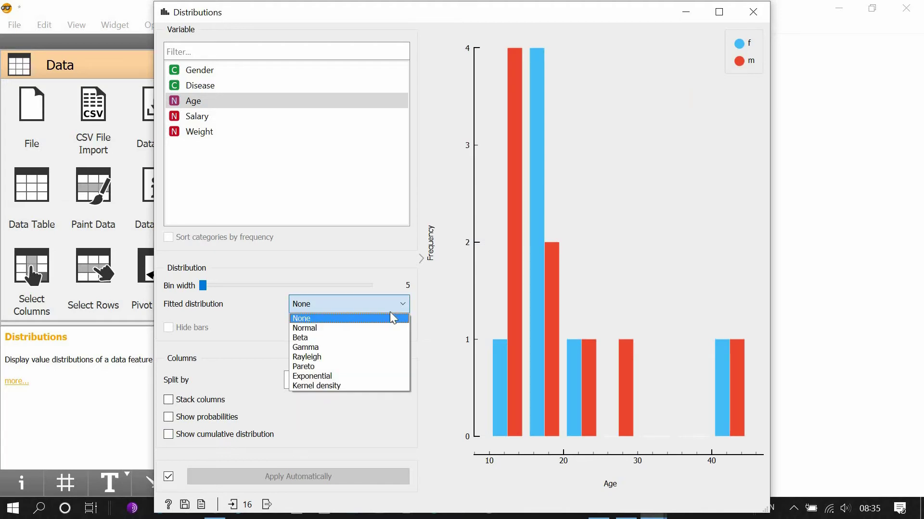
left_click(348, 328)
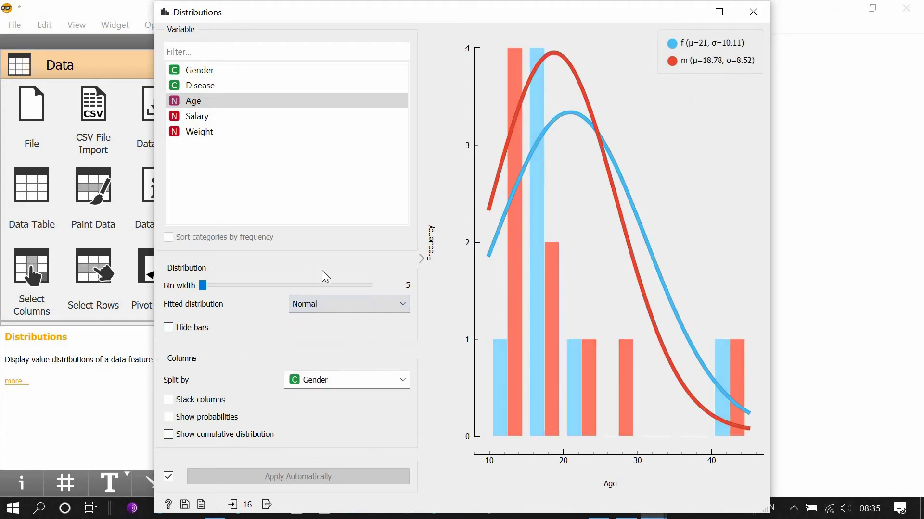
left_click(208, 116)
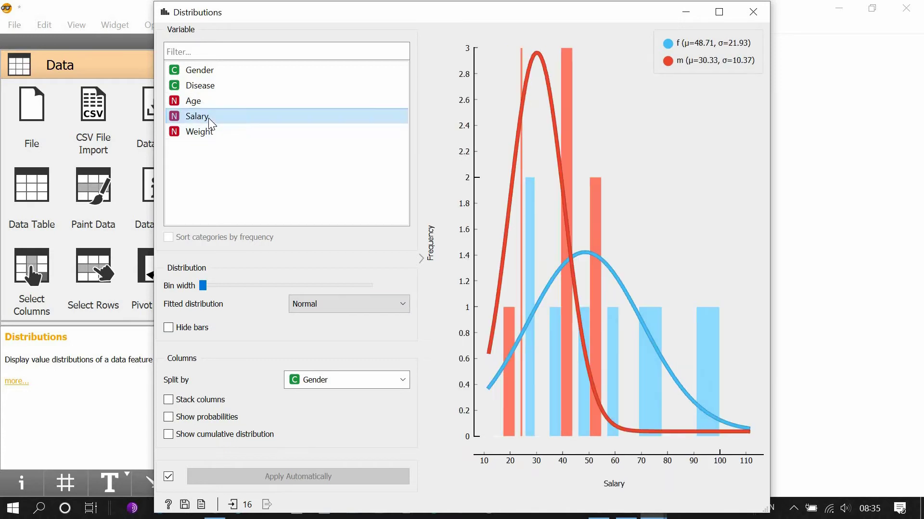
left_click(210, 135)
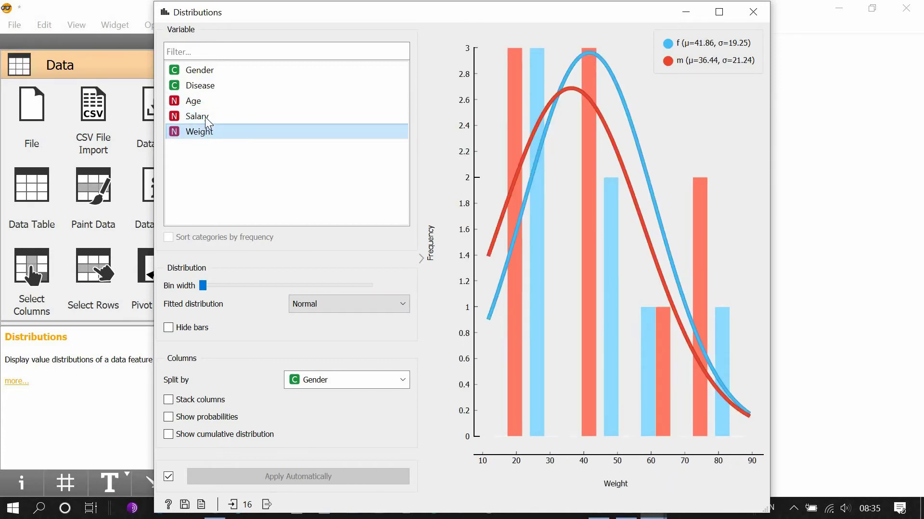
left_click(205, 117)
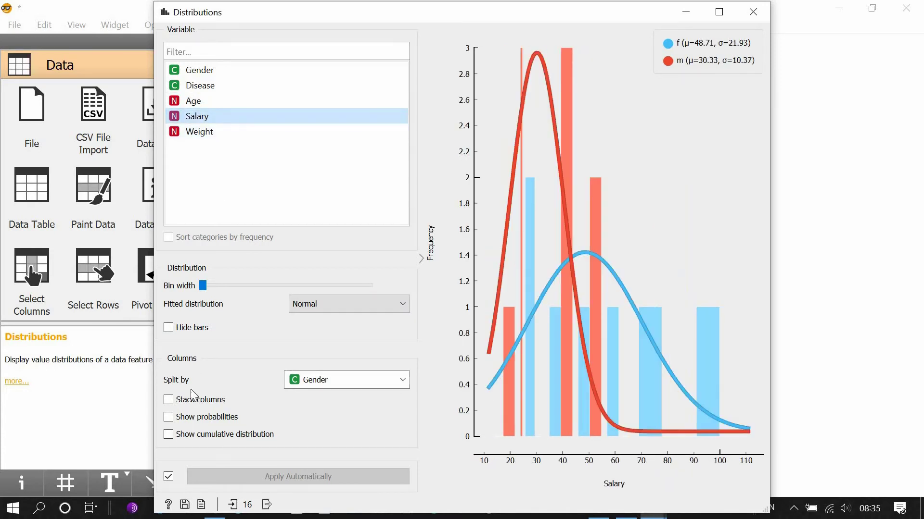
left_click(169, 329)
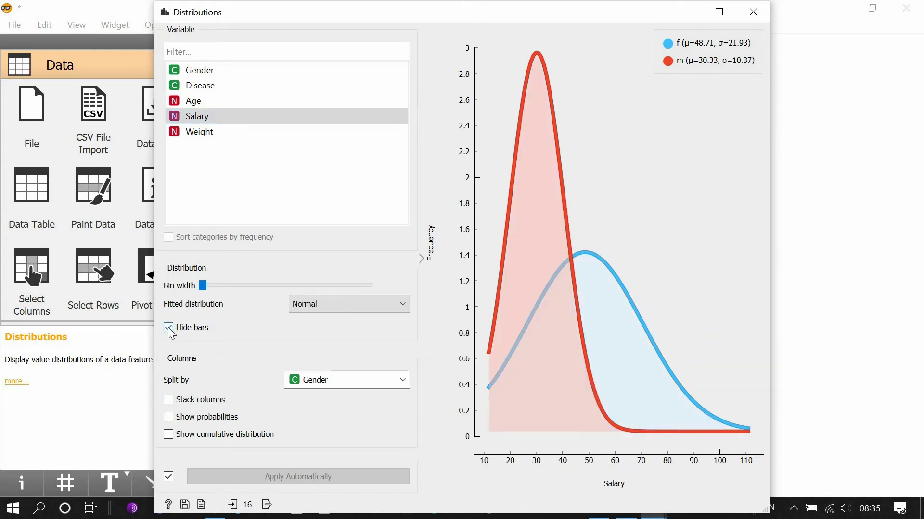
left_click(223, 136)
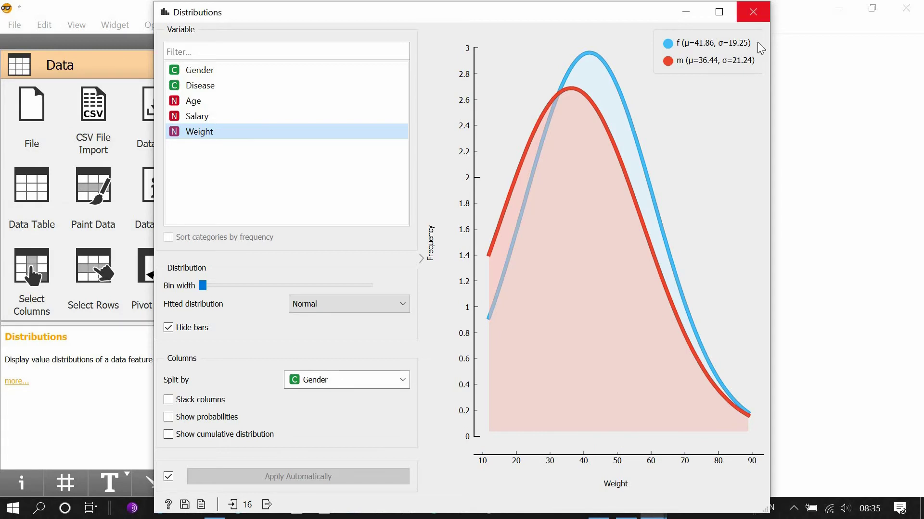
Close Distributions and link a new Pie Chart widget to CSV File Import.
left_click(754, 11)
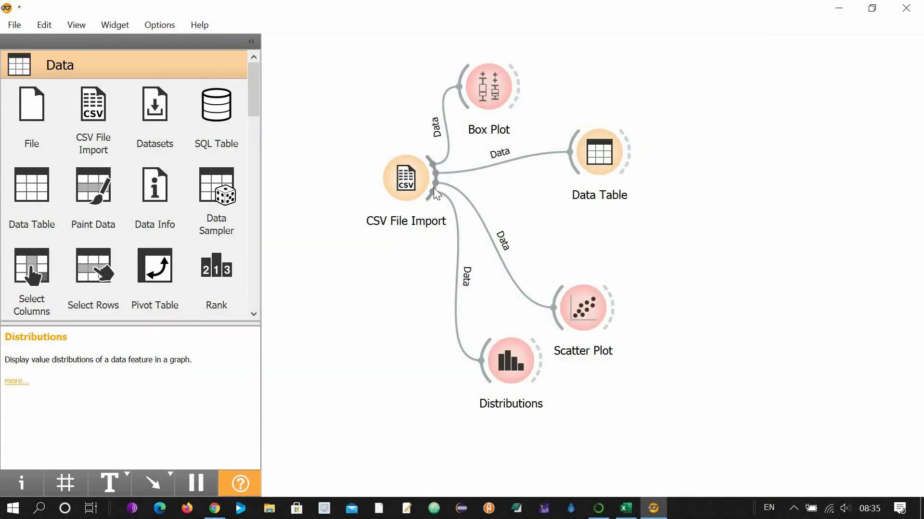
left_click_drag(428, 195, 383, 420)
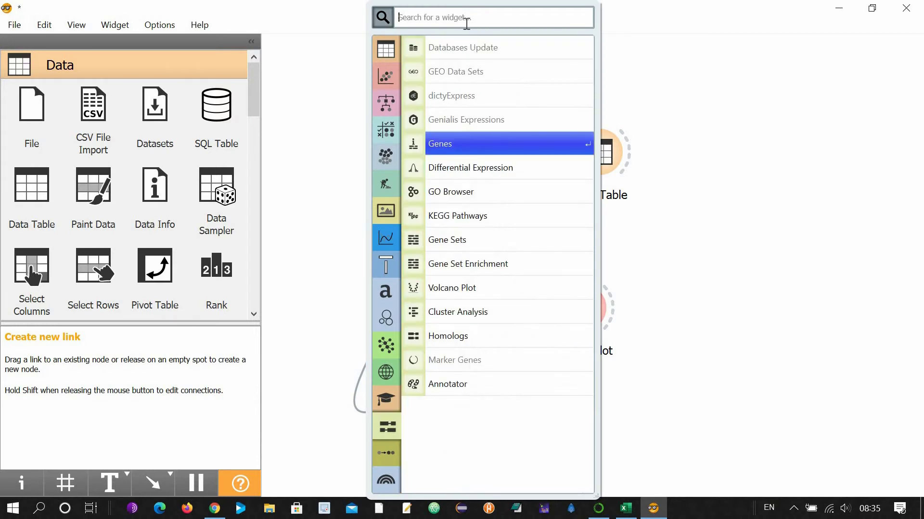
type("pi")
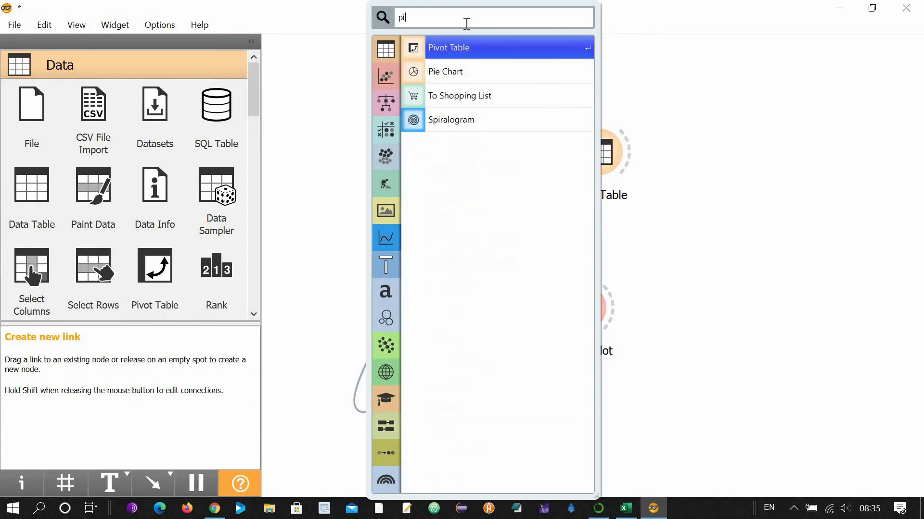
left_click(449, 76)
double_click(403, 424)
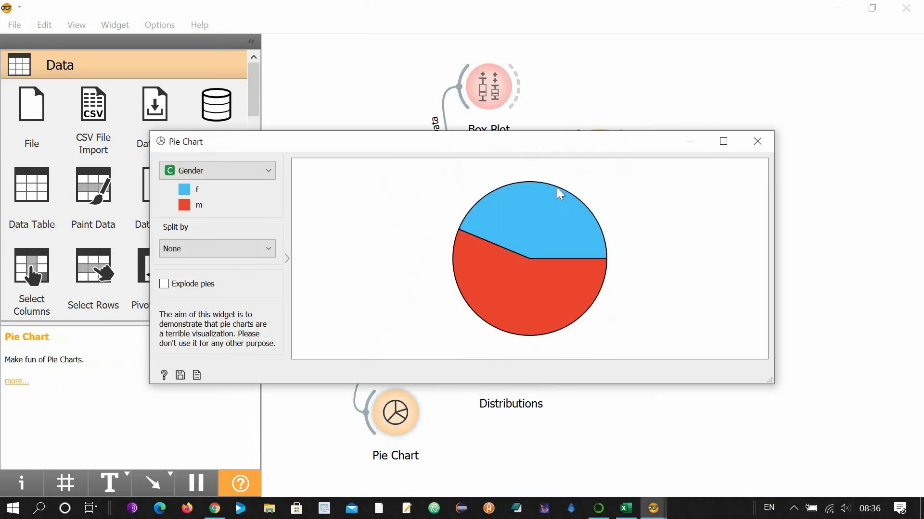
Chart Disease split by Gender with Explode pies ticked.
left_click(264, 174)
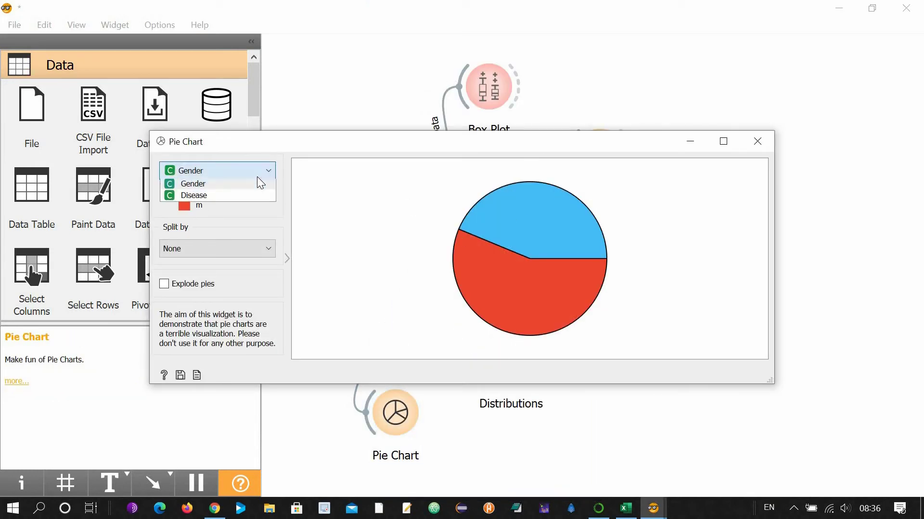
left_click(233, 198)
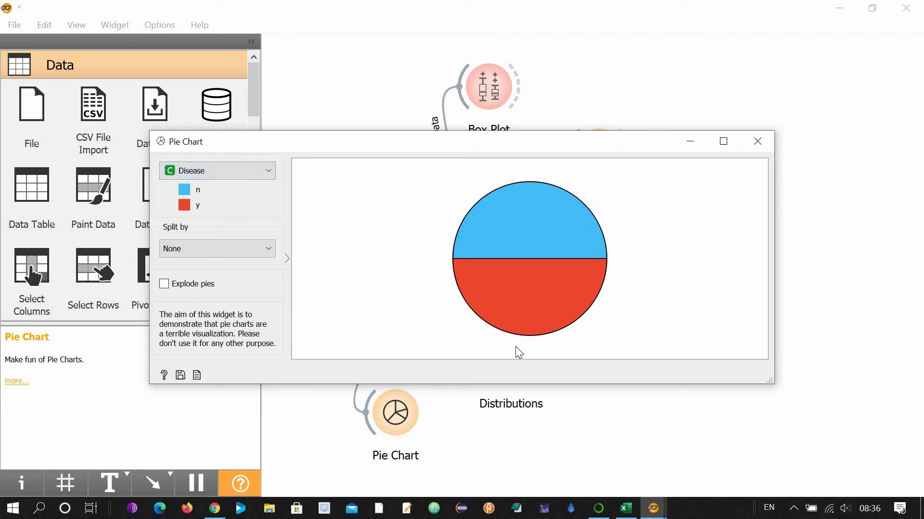
left_click(270, 250)
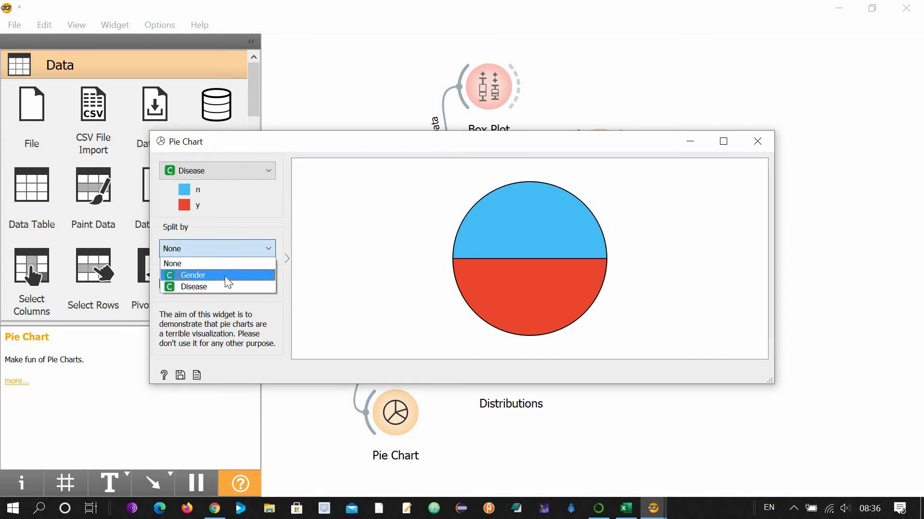
left_click(226, 279)
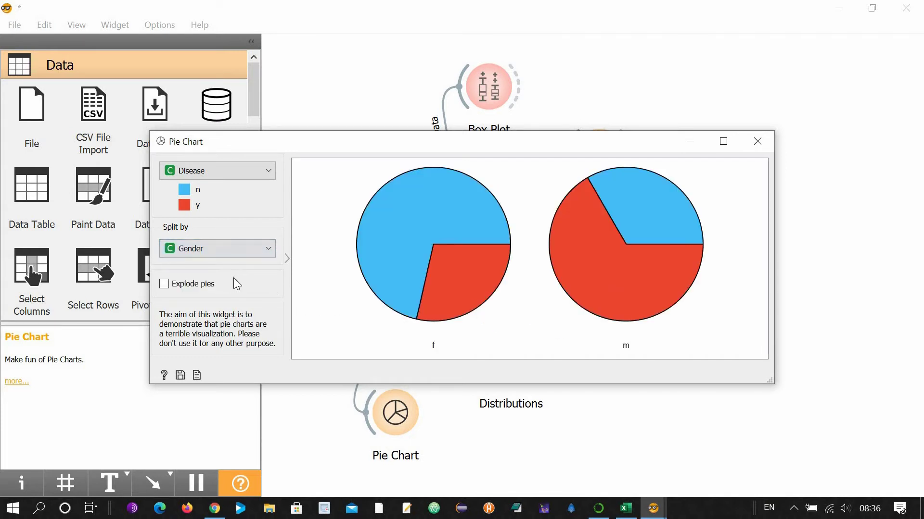
left_click(233, 279)
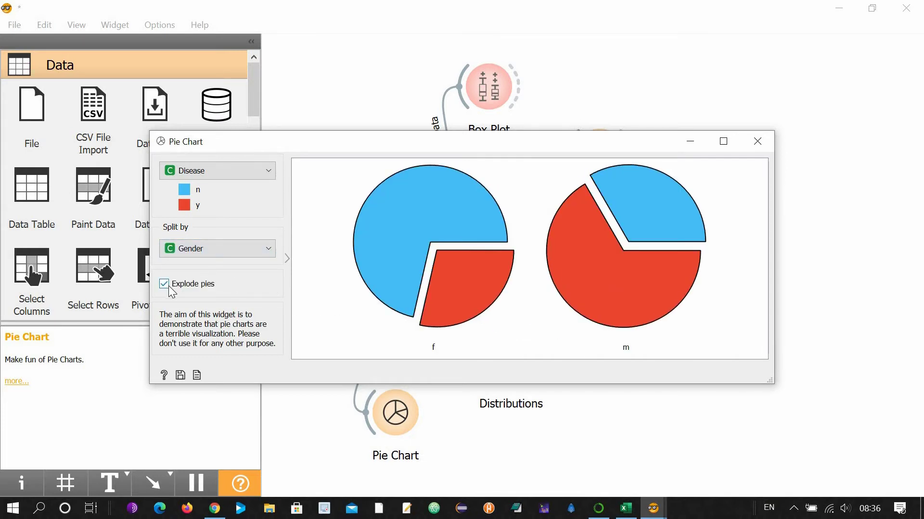
left_click(757, 141)
Link CSV File Import to a new Distances widget, and Distances to a new Hierarchical Clustering widget.
left_click_drag(435, 179, 544, 198)
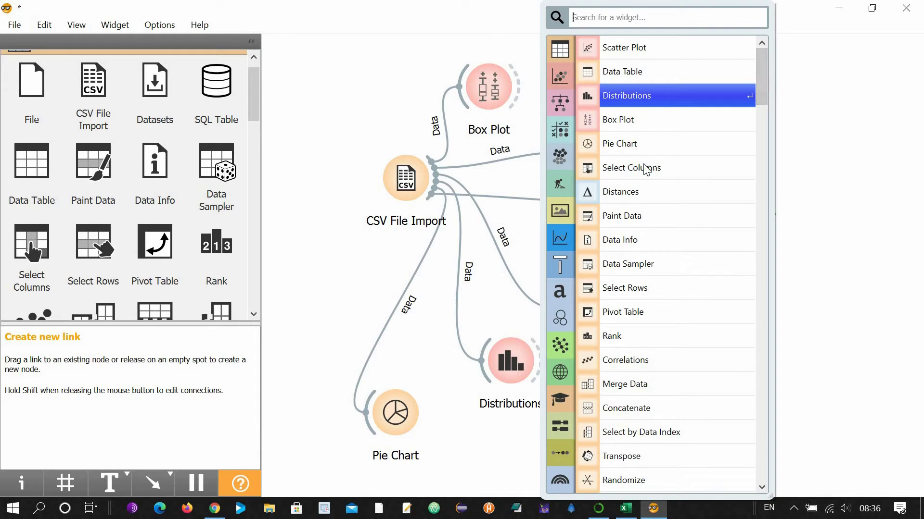
left_click(644, 191)
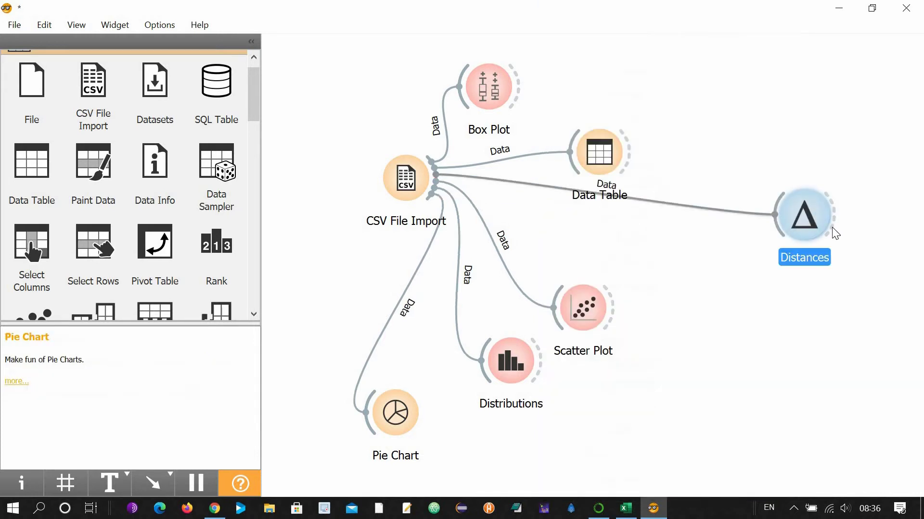
left_click_drag(841, 223, 771, 342)
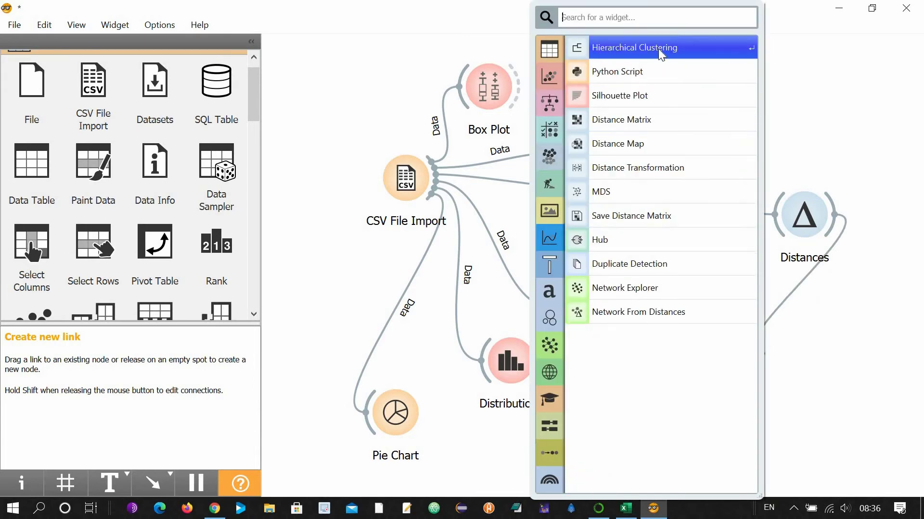
left_click(634, 47)
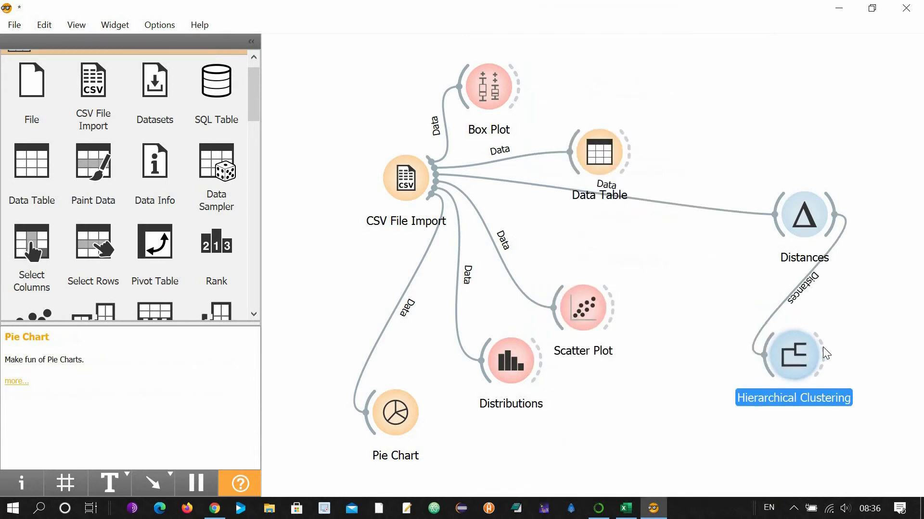
Label the dendrogram leaves by Disease and colour it into the top 7 clusters.
double_click(813, 361)
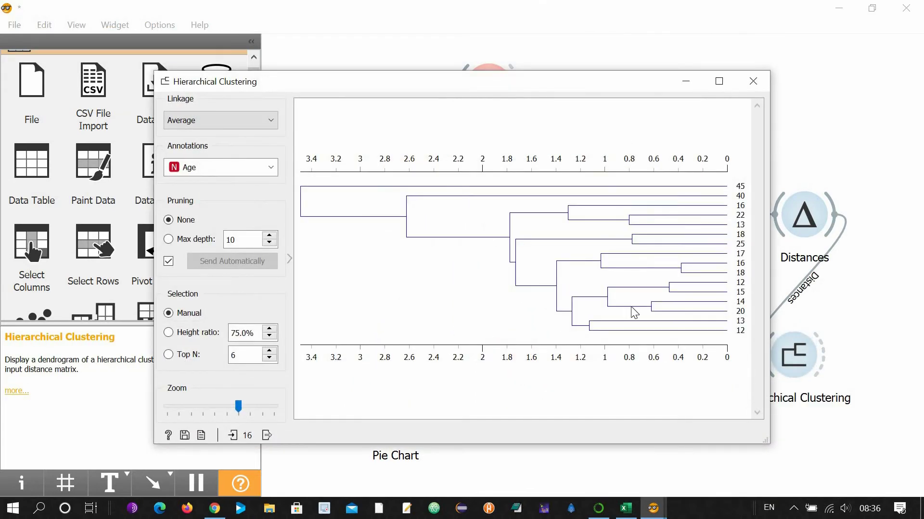
left_click(270, 168)
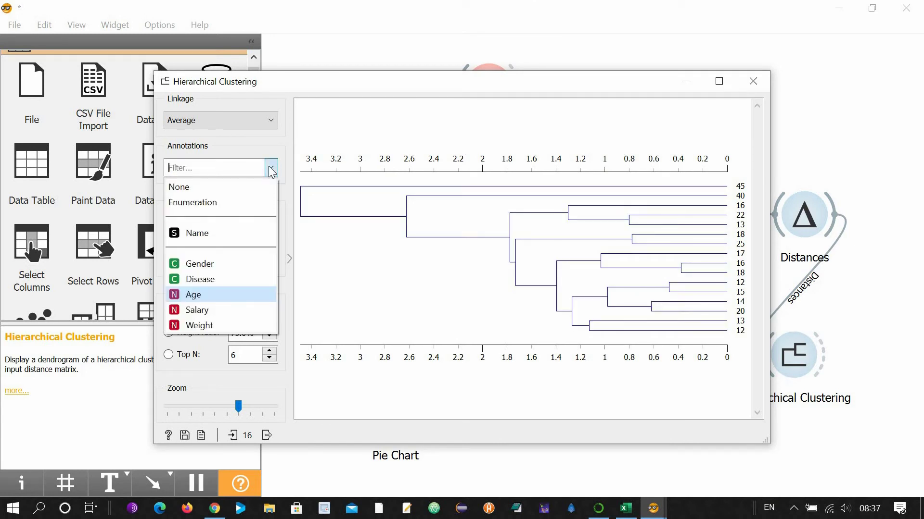
left_click(233, 263)
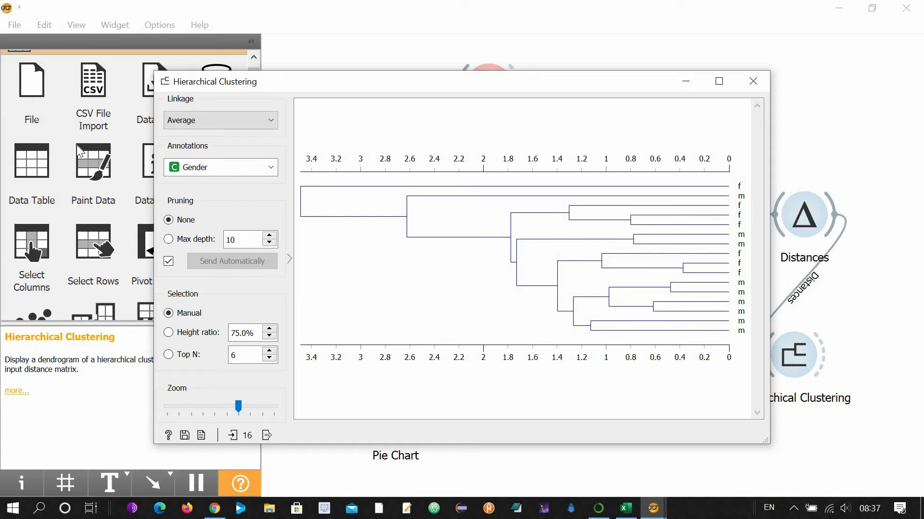
left_click(263, 169)
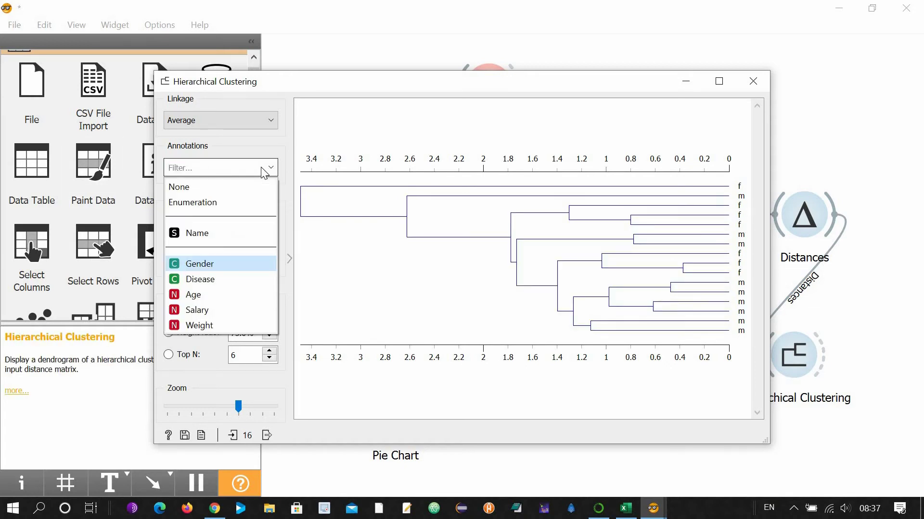
left_click(235, 279)
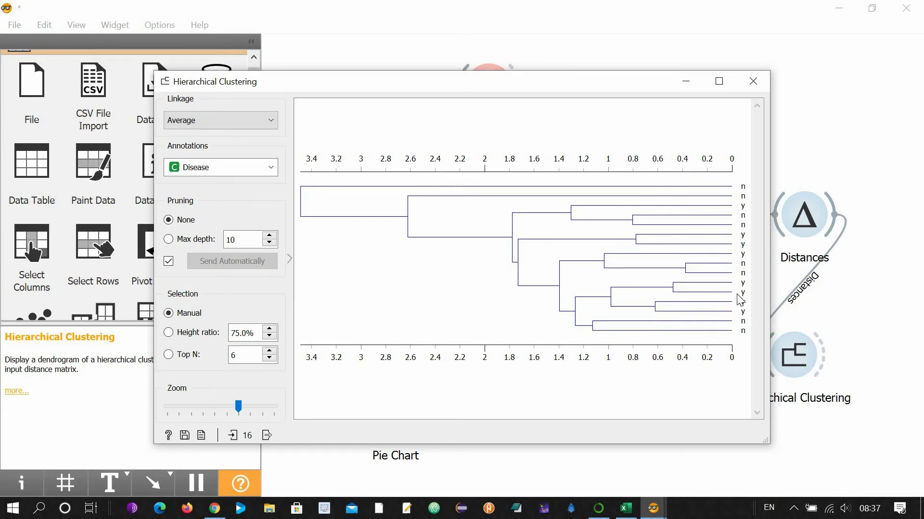
left_click(169, 356)
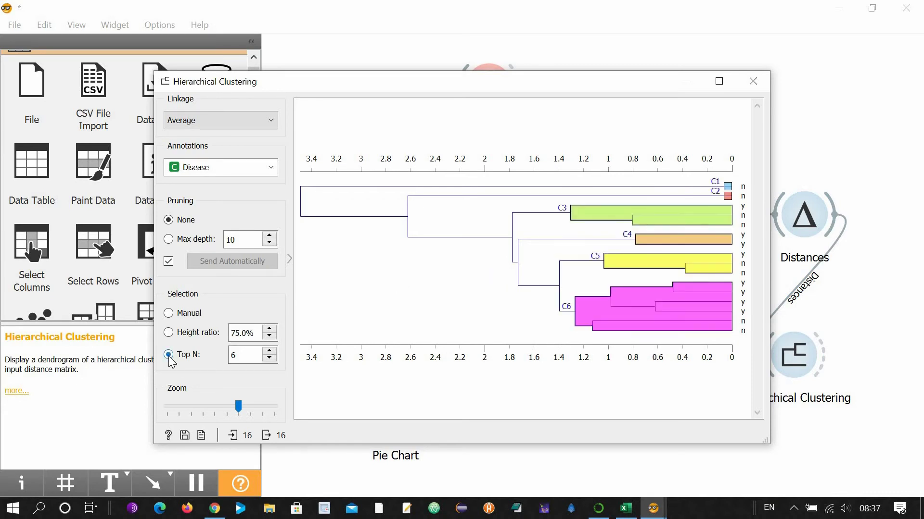
left_click(269, 351)
left_click(269, 351)
left_click(269, 352)
left_click(269, 359)
left_click(270, 359)
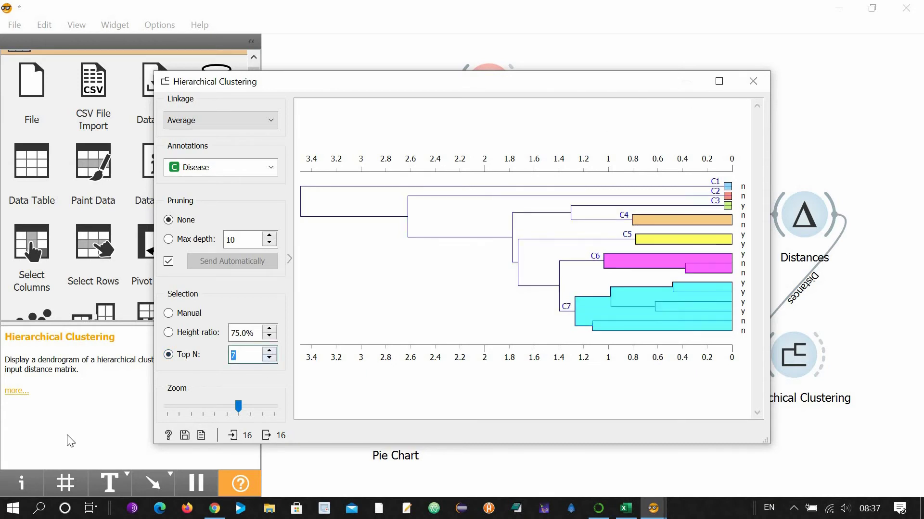
mouse_move(239, 406)
left_mouse_down()
mouse_move(259, 404)
mouse_move(243, 400)
left_mouse_up()
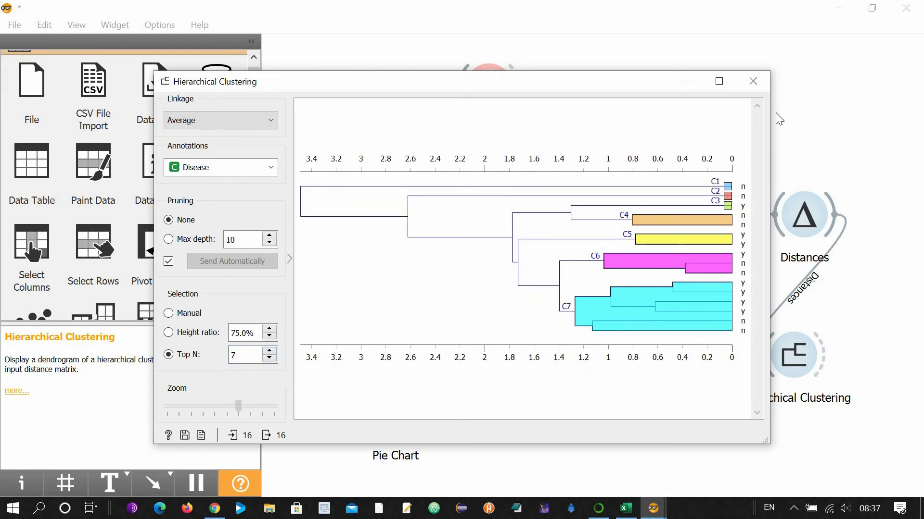
left_click(753, 81)
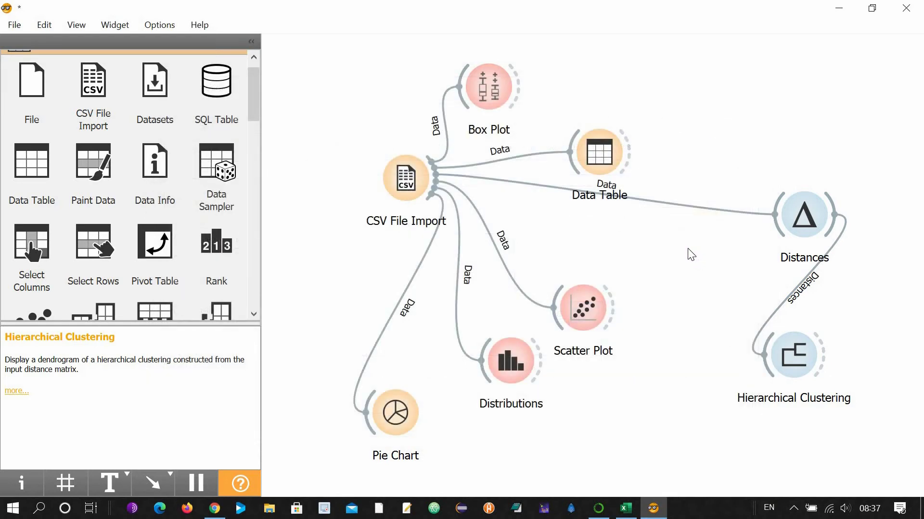
Add a Line Plot fed by CSV File Import and view it.
left_click_drag(432, 175, 664, 65)
left_click(755, 142)
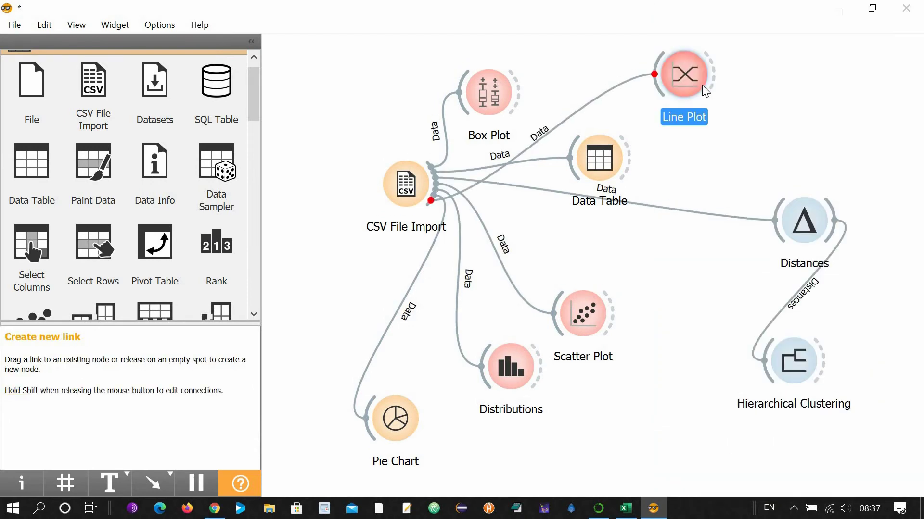
double_click(693, 82)
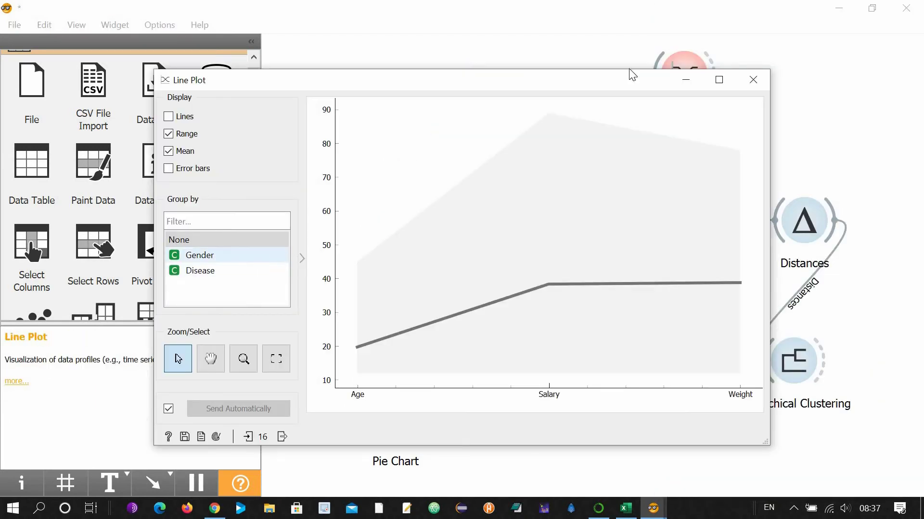
Close the Line Plot and add a Bar Plot fed by CSV File Import, opening its settings.
left_click(753, 79)
left_click_drag(432, 182, 407, 59)
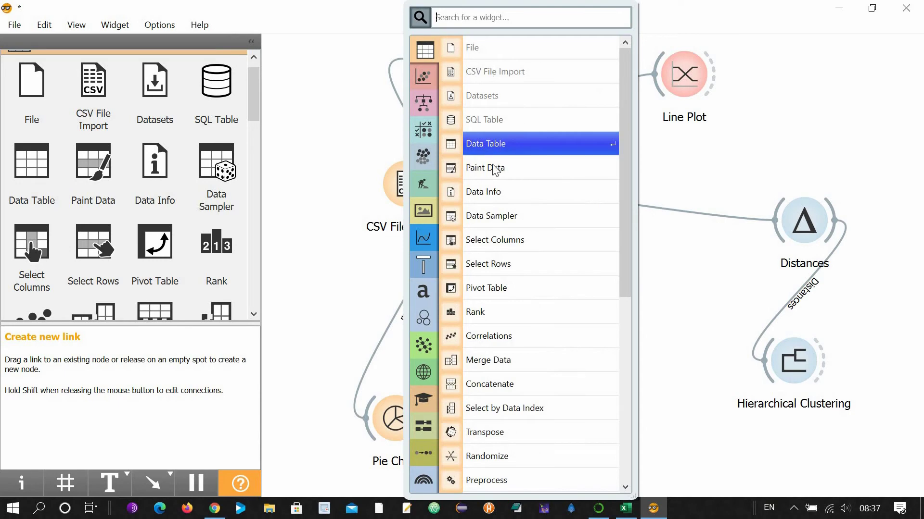
mouse_move(424, 238)
left_click(495, 167)
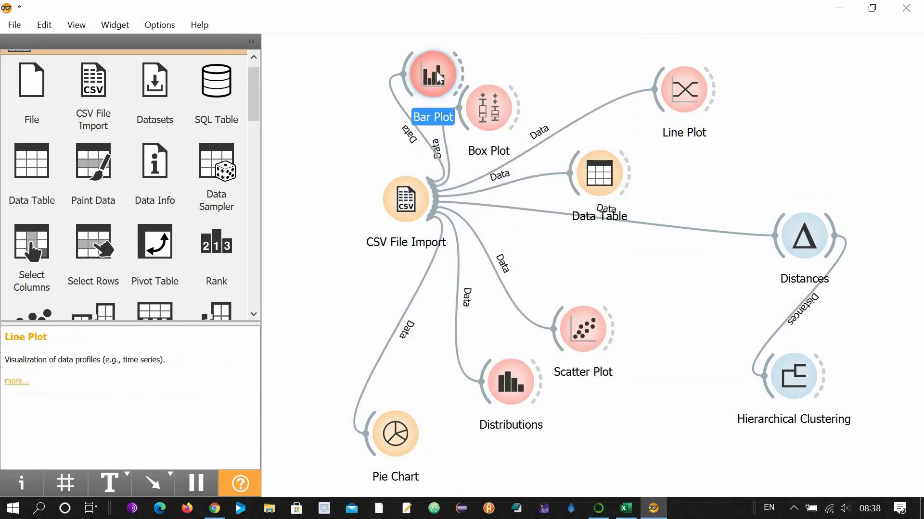
double_click(449, 87)
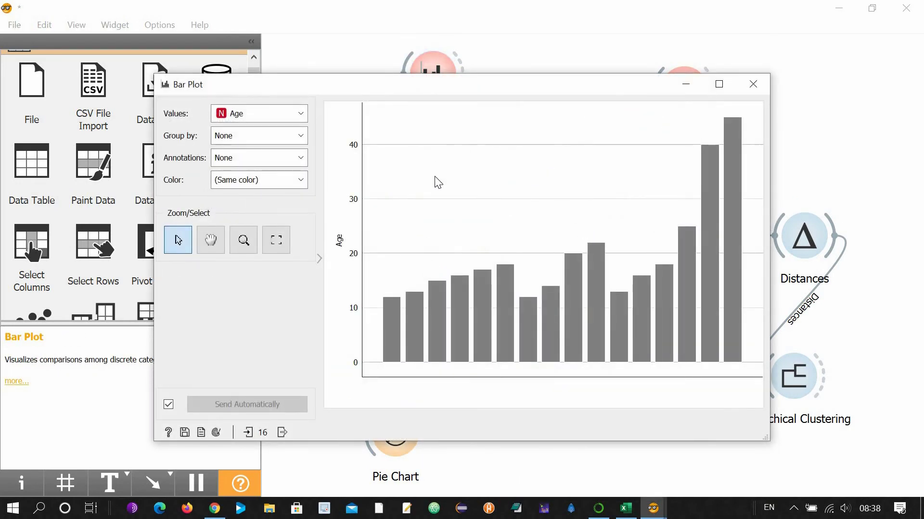
Group the Bar Plot bars by Disease and annotate them by Disease.
scroll(299, 130, "down", 1)
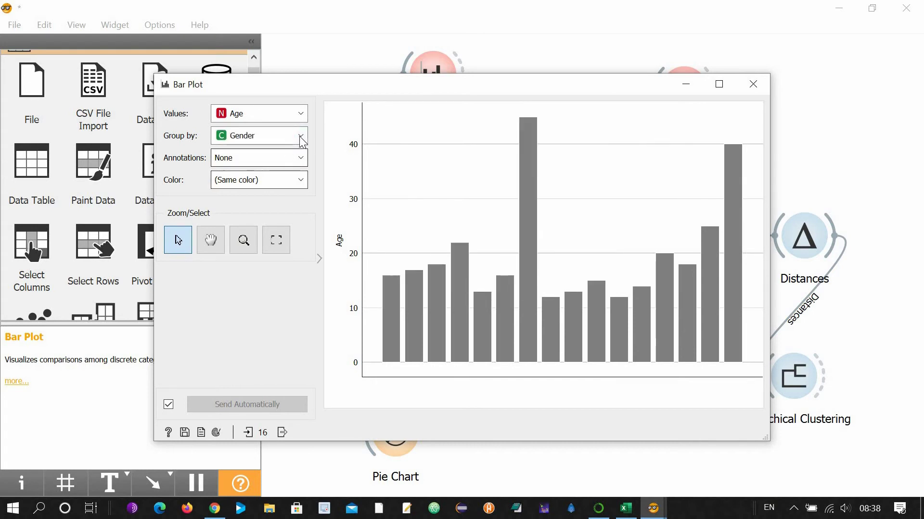
left_click(299, 136)
left_click(275, 200)
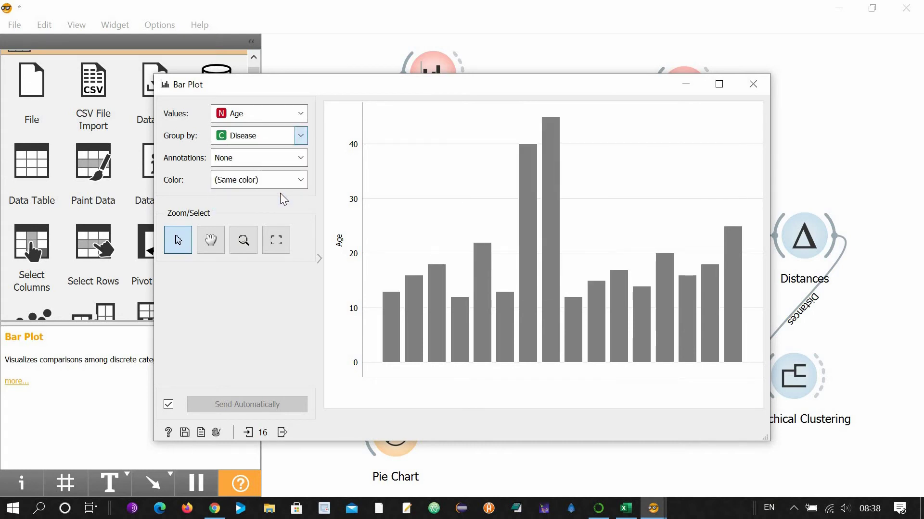
scroll(301, 175, "down", 1)
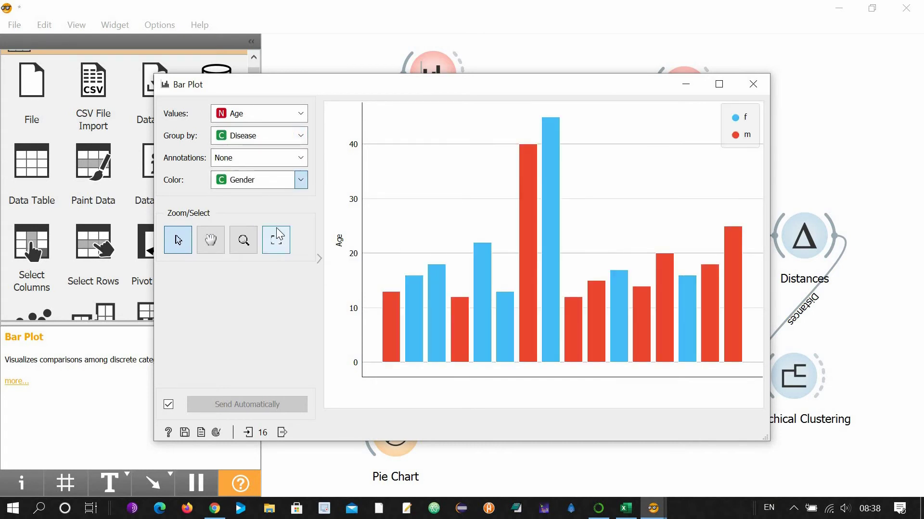
left_click(298, 158)
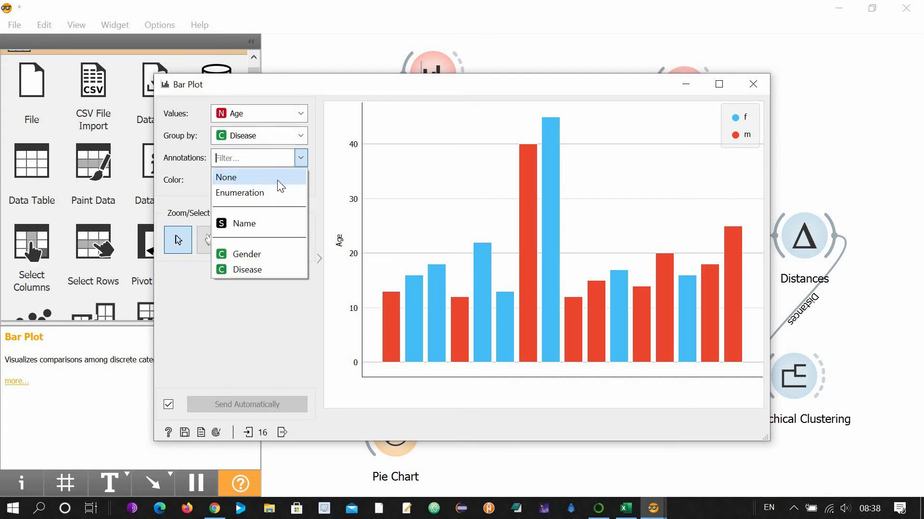
left_click(262, 253)
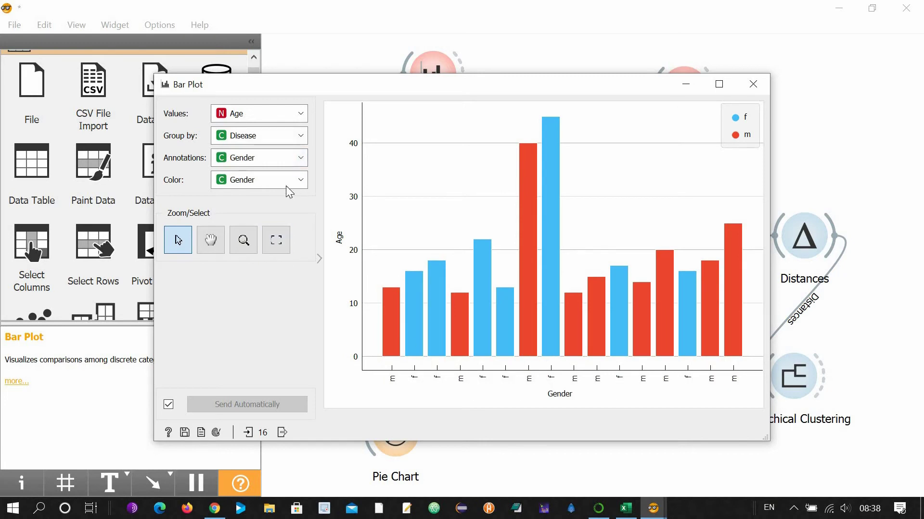
left_click(300, 158)
left_click(255, 265)
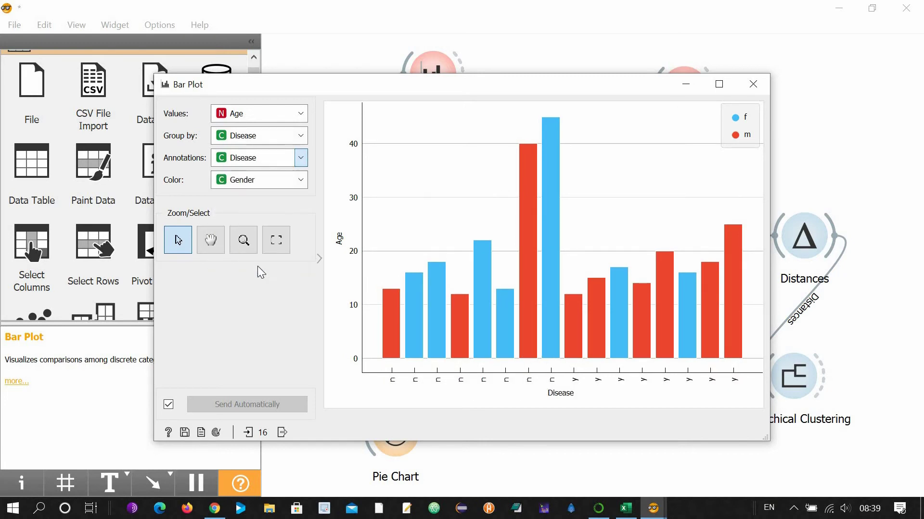
Colour the bars by Gender, label each bar with its Name, and close the Bar Plot.
scroll(276, 136, "up", 1)
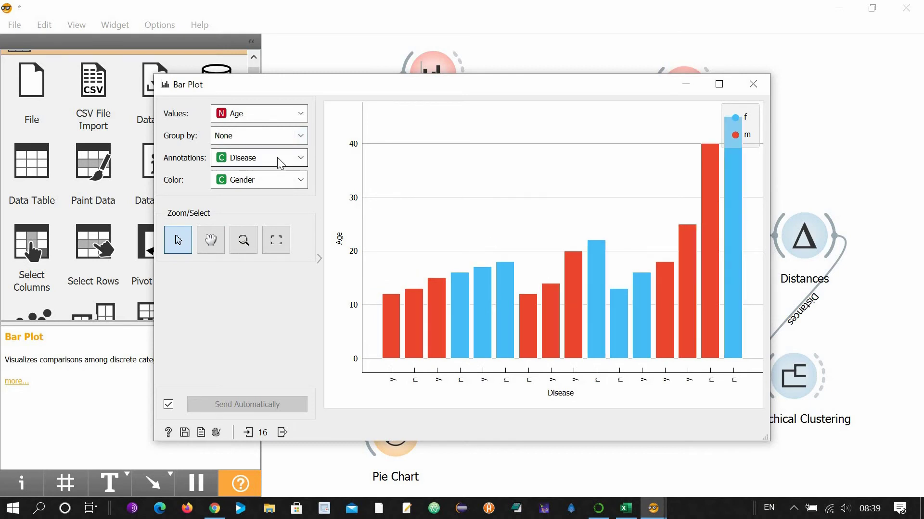
scroll(289, 114, "down", 1)
left_click(301, 180)
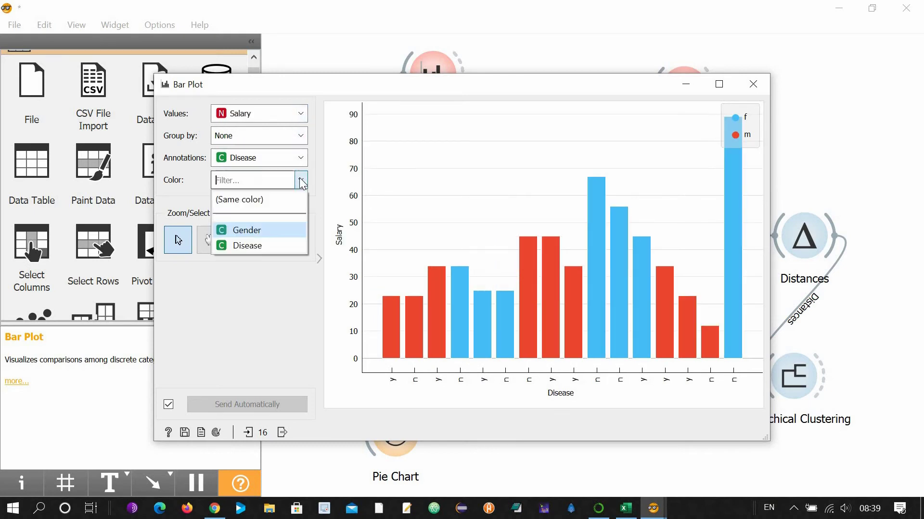
left_click(247, 230)
left_click(301, 158)
left_click(247, 221)
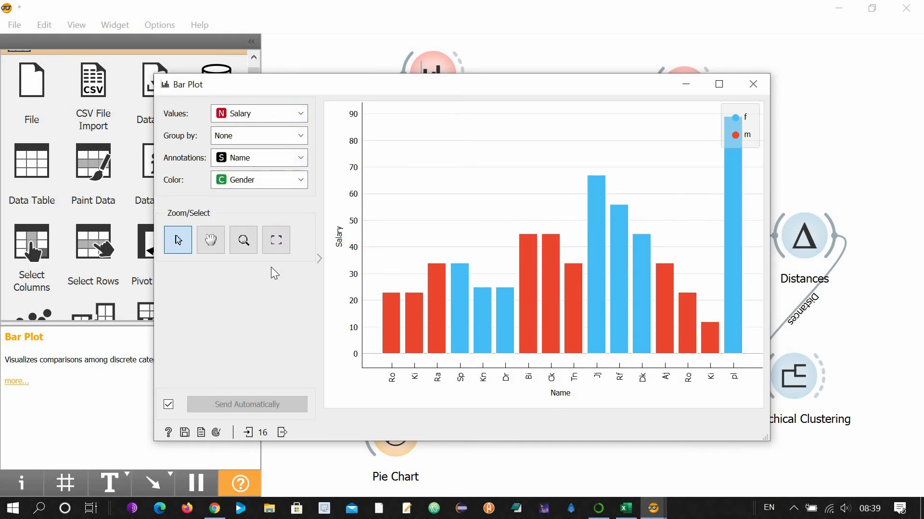
left_click(753, 84)
Draw a new link from CSV File Import, filter the quick menu to Data widgets, then dismiss it.
left_click_drag(436, 197, 754, 97)
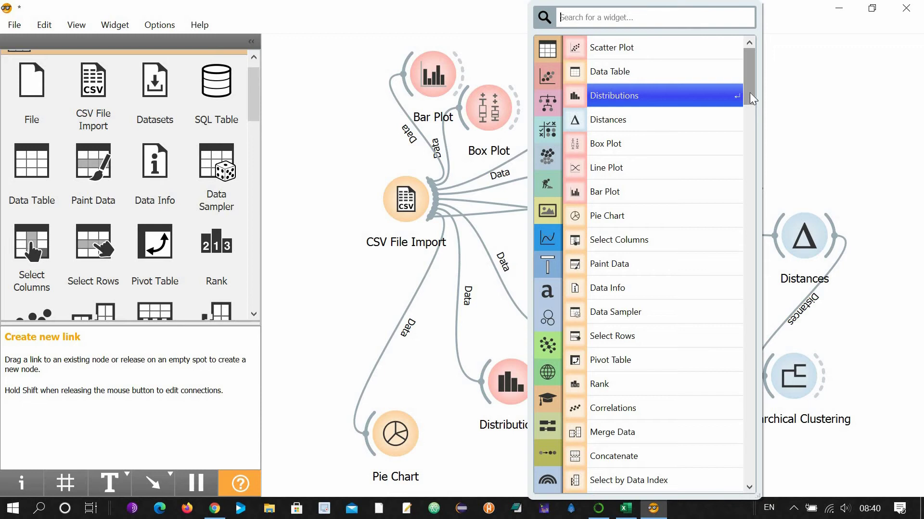
left_click(548, 50)
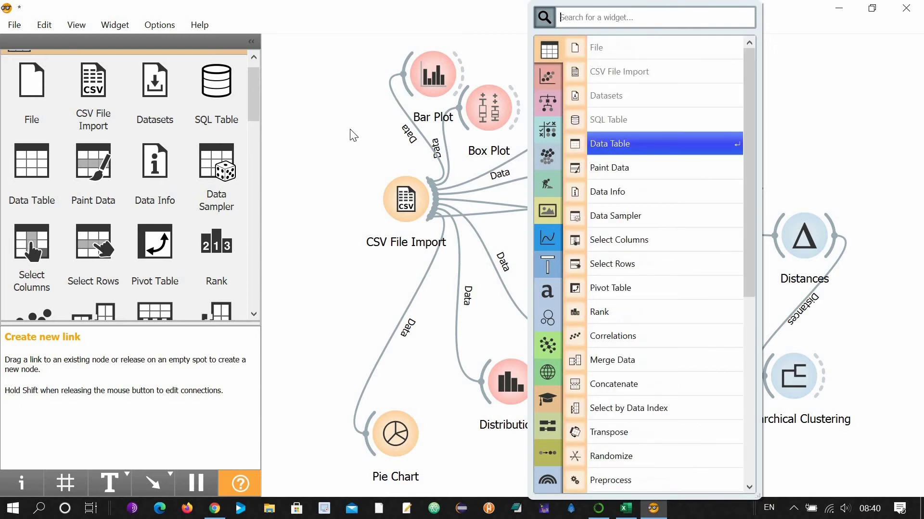
left_click(251, 109)
Expand the Visualize group in the widget palette.
scroll(256, 114, "down", 2)
scroll(261, 99, "up", 3)
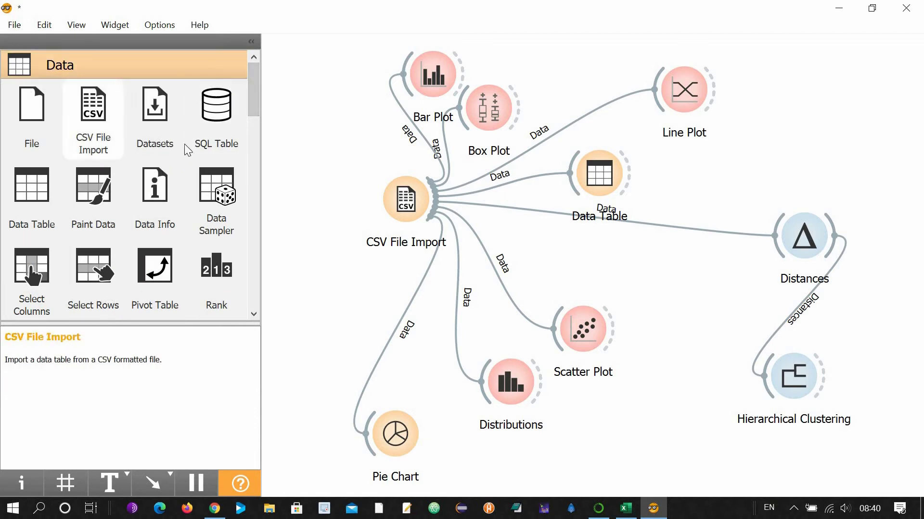
scroll(255, 125, "down", 1)
scroll(255, 126, "down", 3)
scroll(254, 155, "down", 2)
scroll(43, 174, "down", 1)
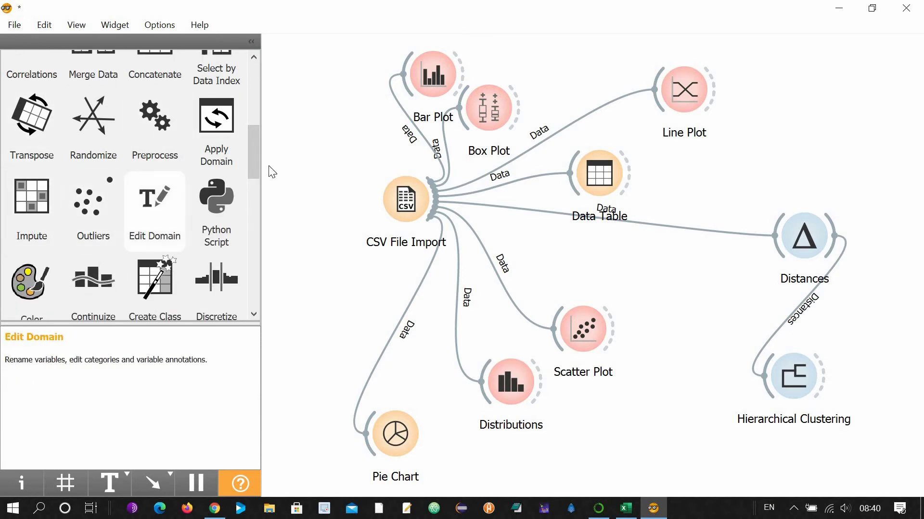
scroll(259, 188, "down", 3)
scroll(257, 199, "down", 2)
scroll(257, 207, "down", 2)
scroll(256, 236, "down", 2)
left_click(71, 127)
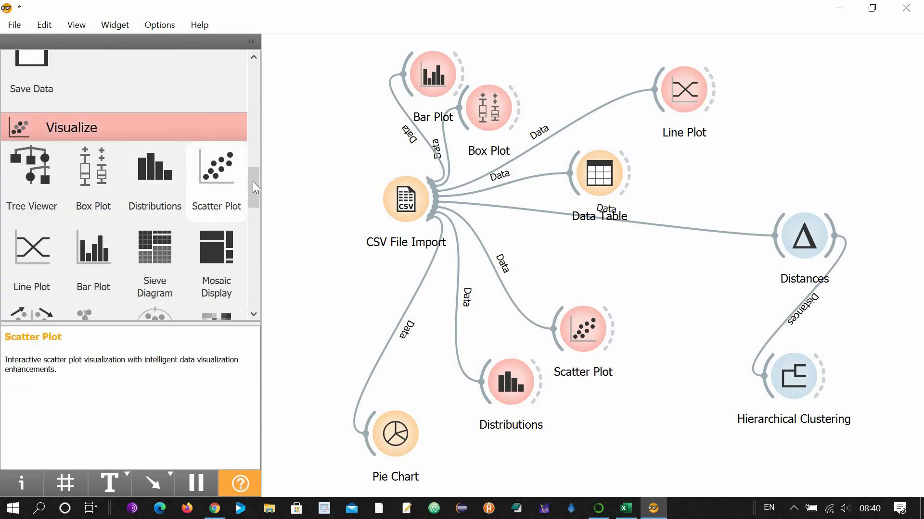
scroll(256, 192, "down", 2)
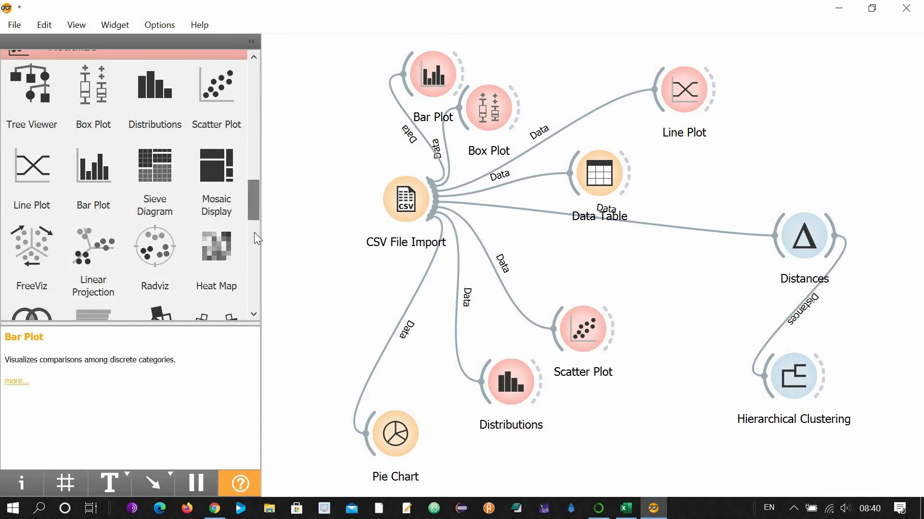
scroll(248, 219, "down", 1)
scroll(247, 218, "down", 3)
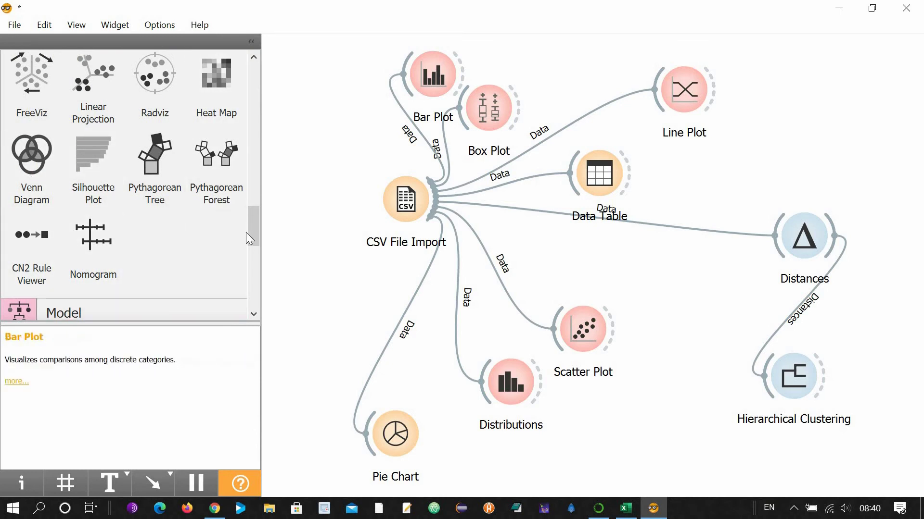
scroll(254, 243, "down", 3)
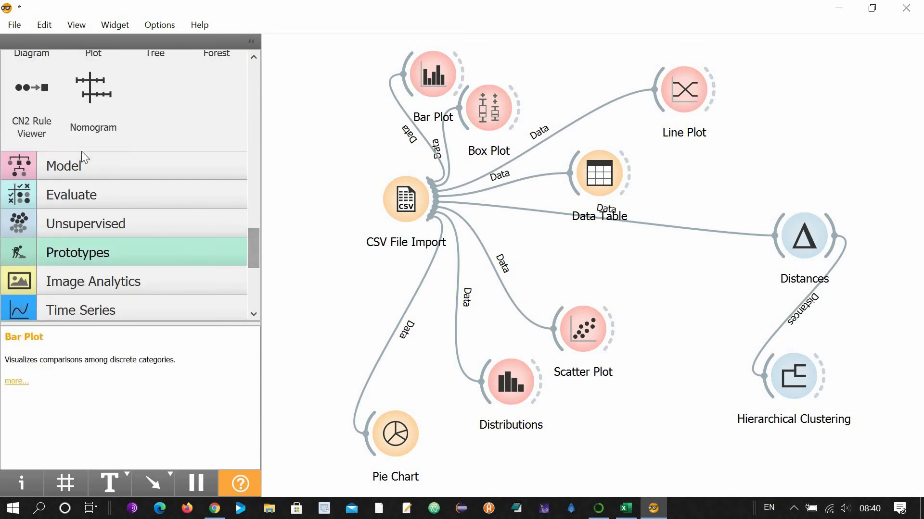
Expand the Model and Evaluate widget groups in the palette.
left_click(85, 164)
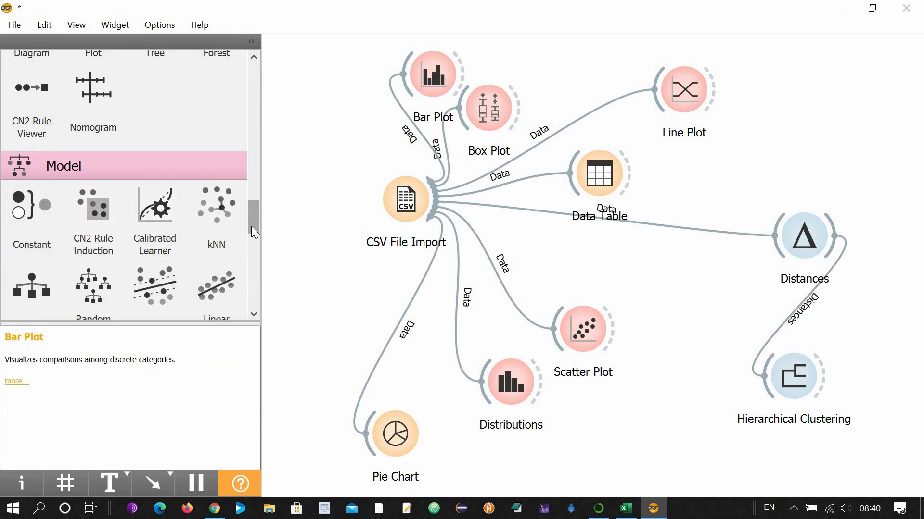
scroll(254, 232, "down", 2)
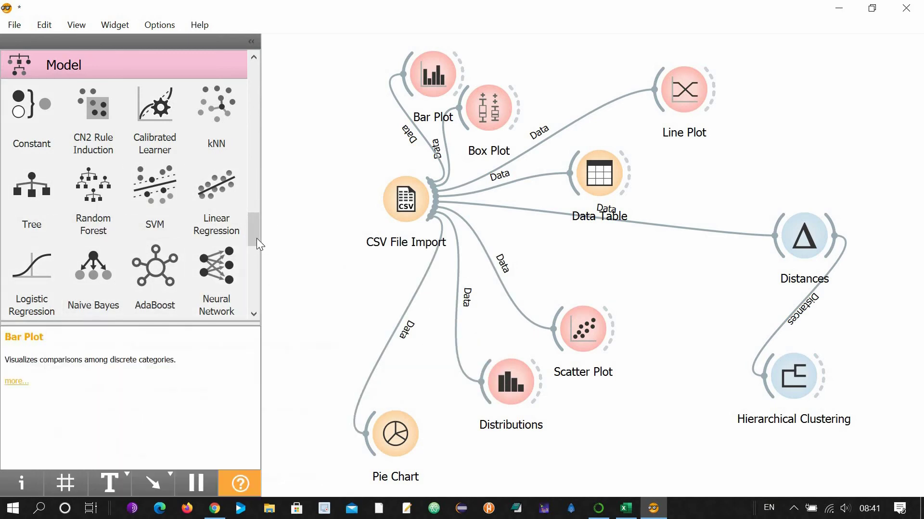
scroll(256, 251, "down", 4)
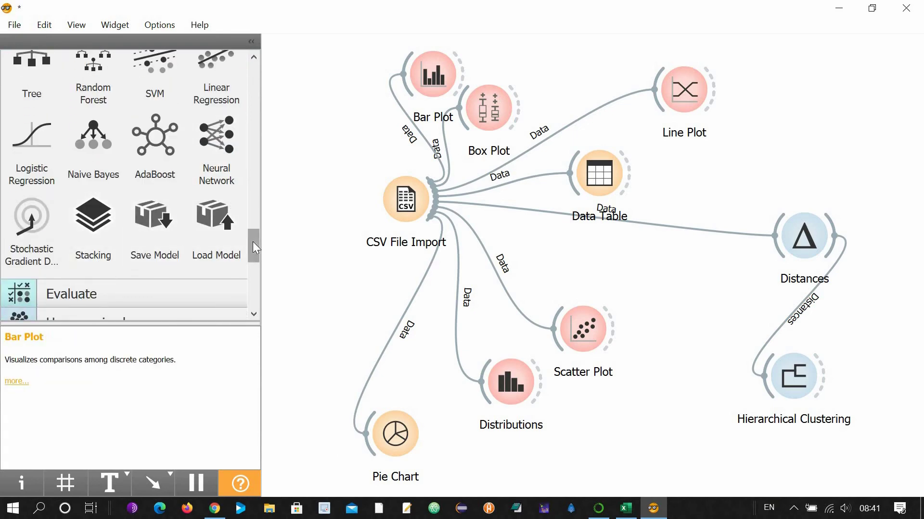
scroll(253, 247, "down", 2)
scroll(248, 247, "down", 2)
left_click(114, 152)
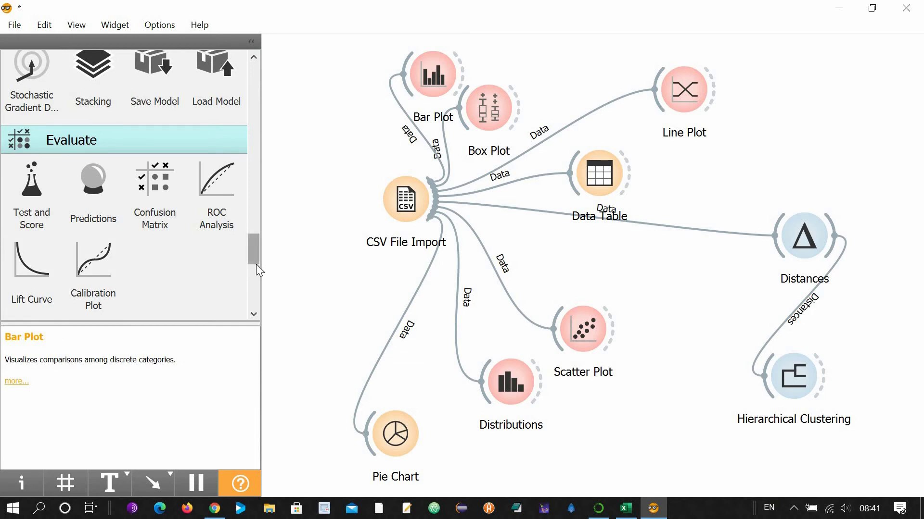
left_click_drag(257, 268, 258, 278)
scroll(138, 154, "down", 2)
Expand the Unsupervised, Prototypes and Image Analytics widget groups.
left_click(135, 152)
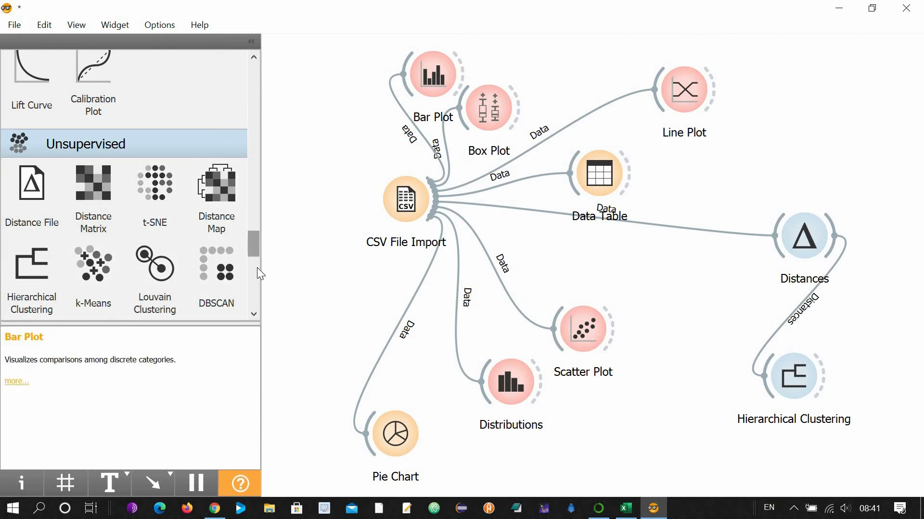
scroll(259, 278, "down", 4)
scroll(257, 273, "down", 1)
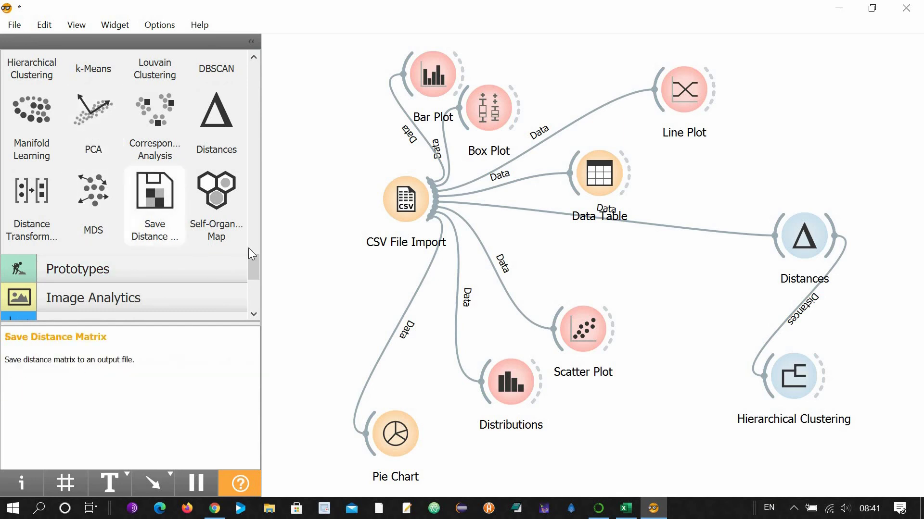
scroll(163, 179, "down", 5)
left_click(114, 99)
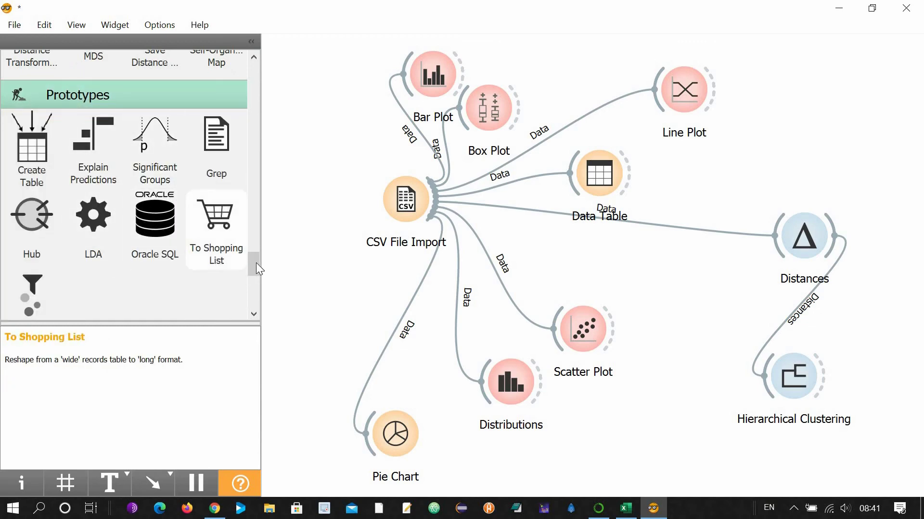
scroll(192, 183, "down", 5)
left_click(148, 110)
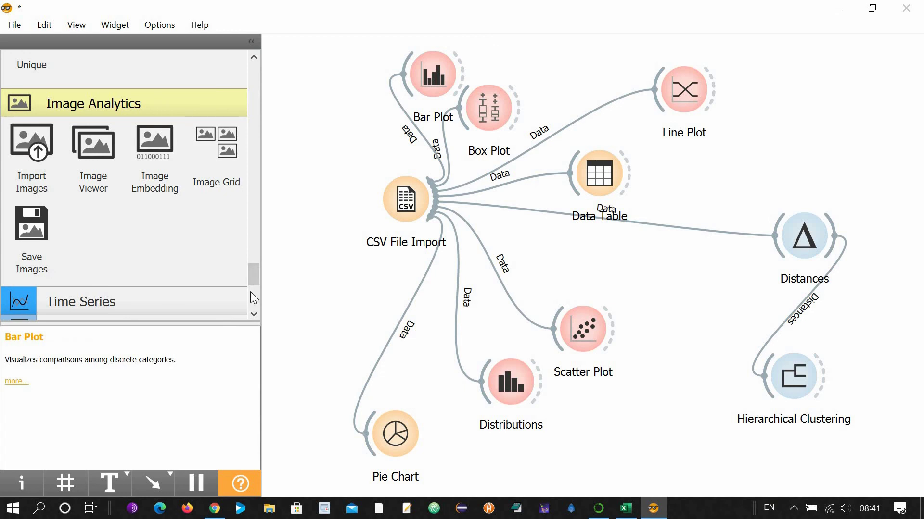
Expand the Textable, Text Mining and Single Cell widget groups.
scroll(253, 308, "down", 3)
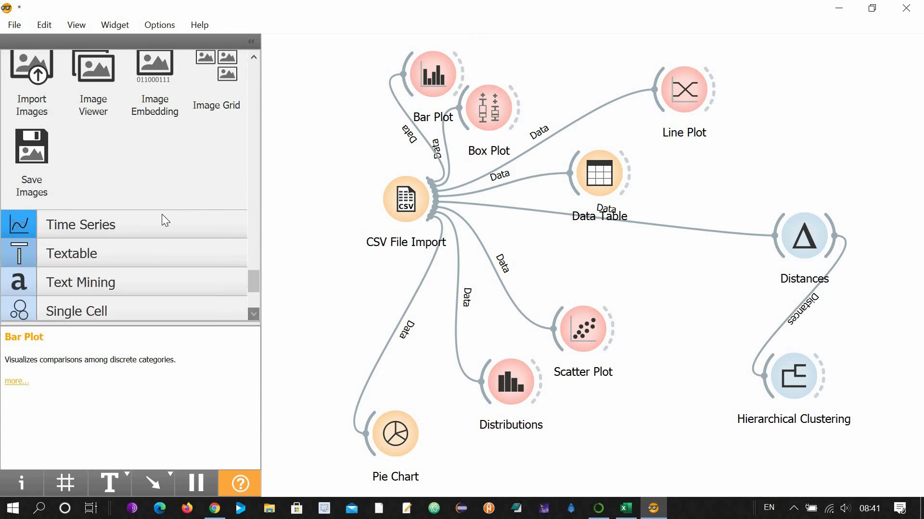
left_click_drag(255, 269, 258, 299)
scroll(192, 238, "down", 3)
left_click(121, 173)
left_click(113, 178)
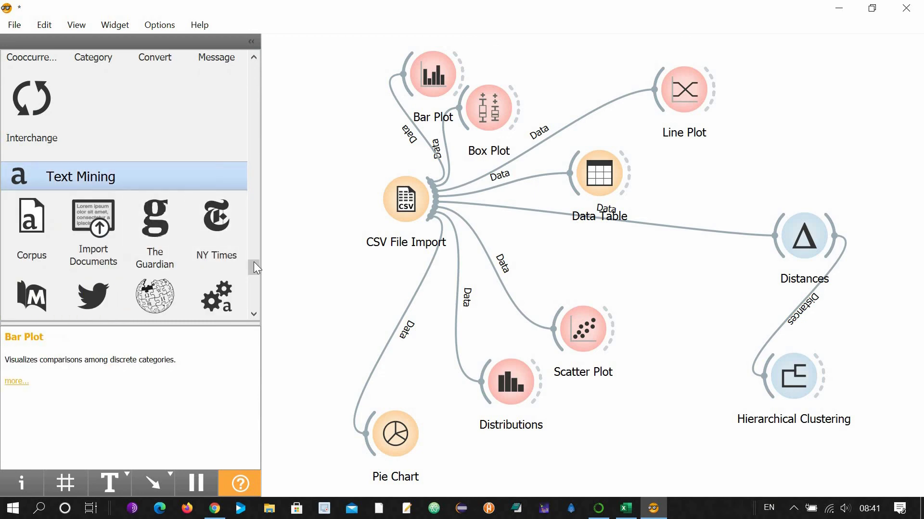
scroll(260, 289, "down", 5)
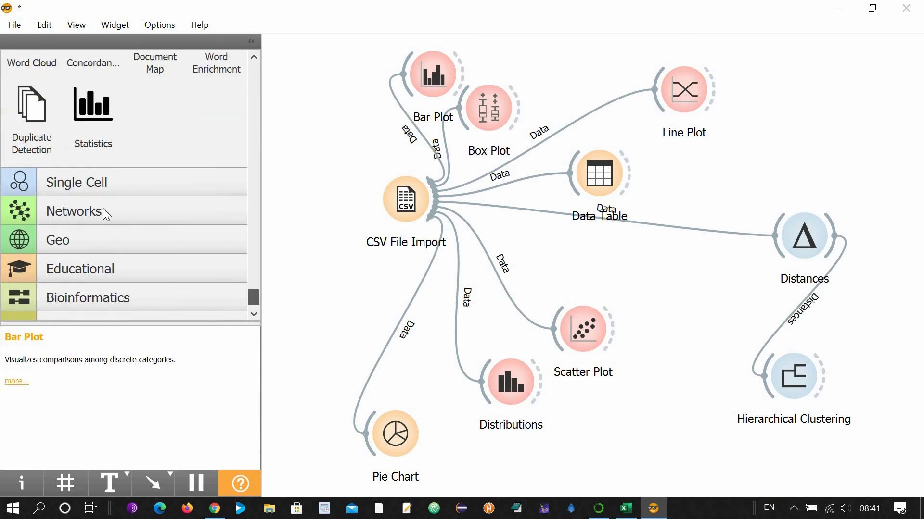
left_click(103, 186)
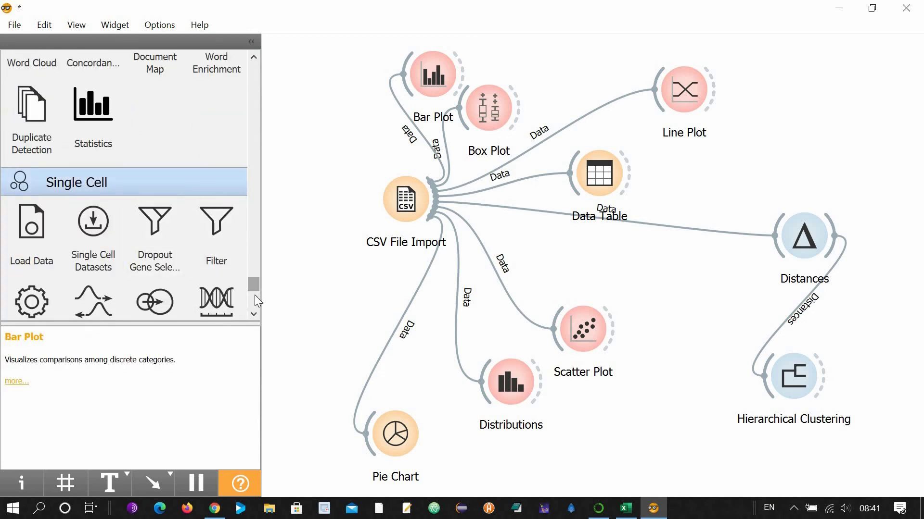
Expand the Networks, Geo and Educational widget groups.
scroll(251, 301, "down", 5)
scroll(251, 301, "down", 1)
left_click(130, 164)
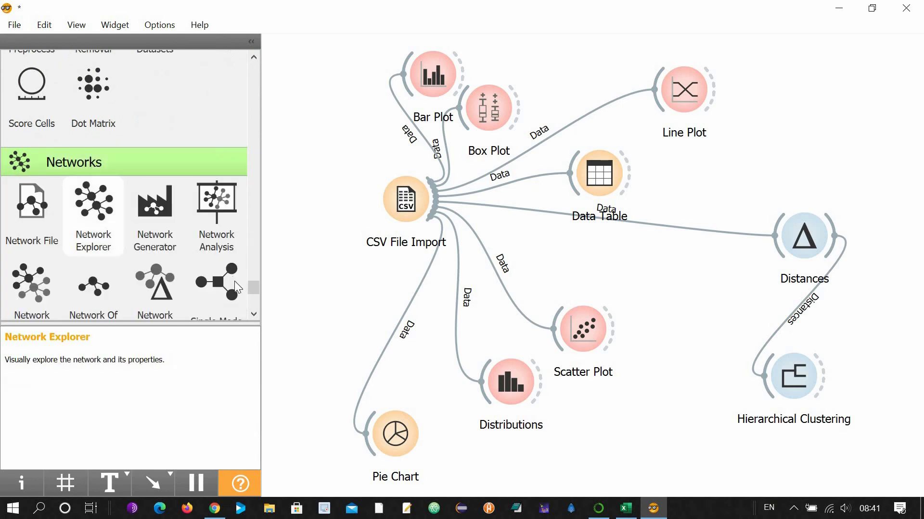
scroll(253, 298, "down", 4)
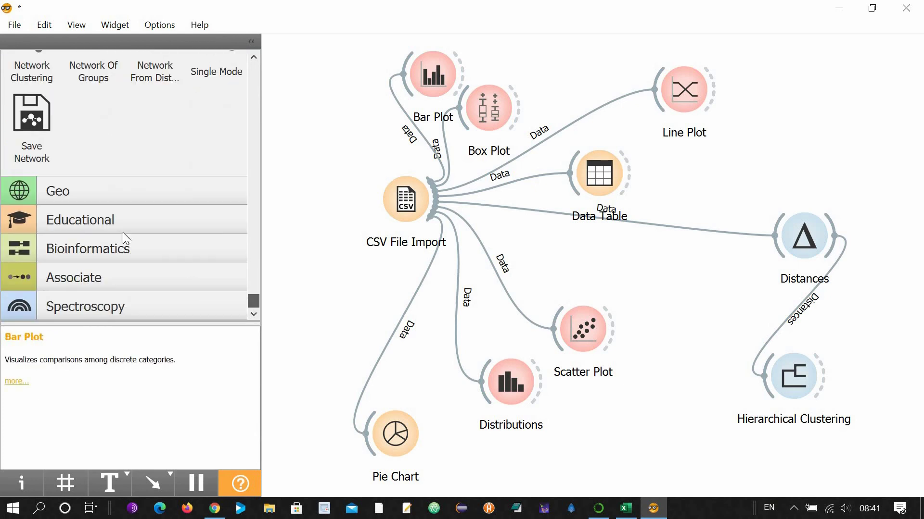
left_click(94, 193)
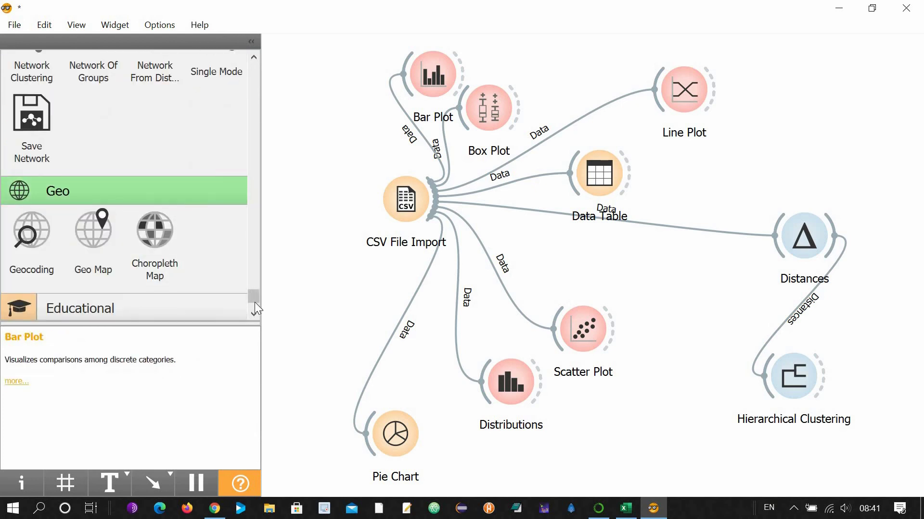
scroll(255, 302, "down", 3)
left_click(120, 221)
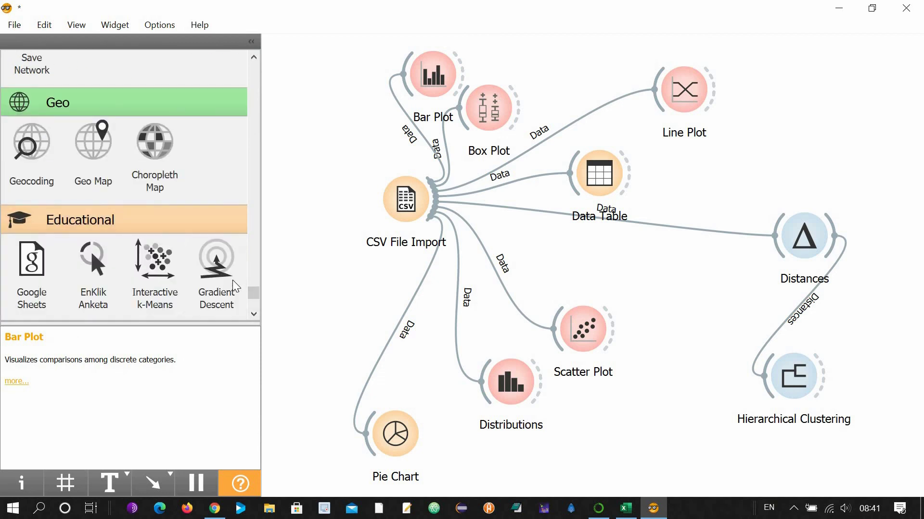
Expand the Bioinformatics, Associate and Spectroscopy widget groups.
scroll(252, 298, "down", 4)
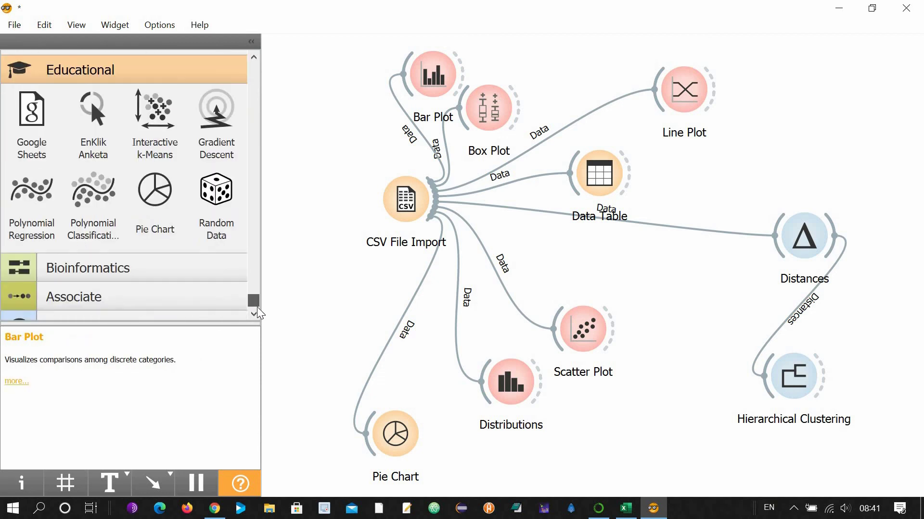
left_click(128, 260)
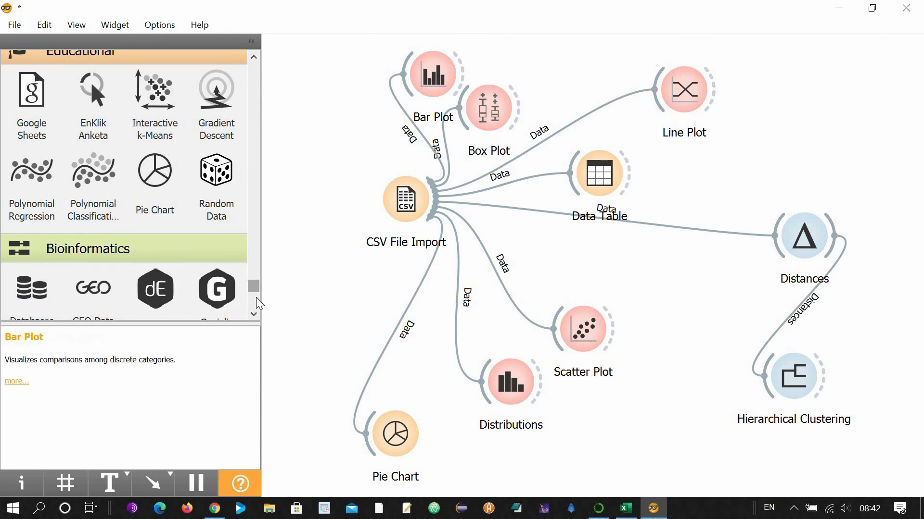
scroll(258, 303, "down", 3)
scroll(258, 307, "down", 2)
left_click(123, 276)
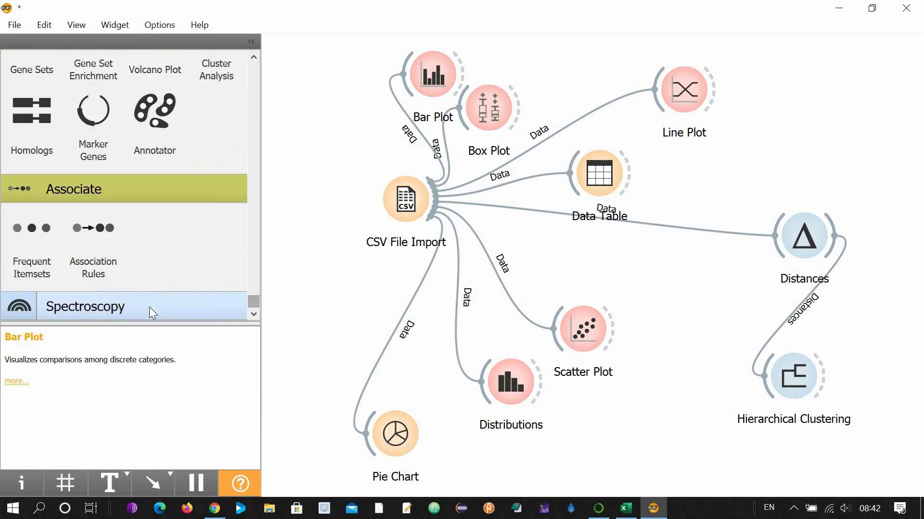
left_click(226, 303)
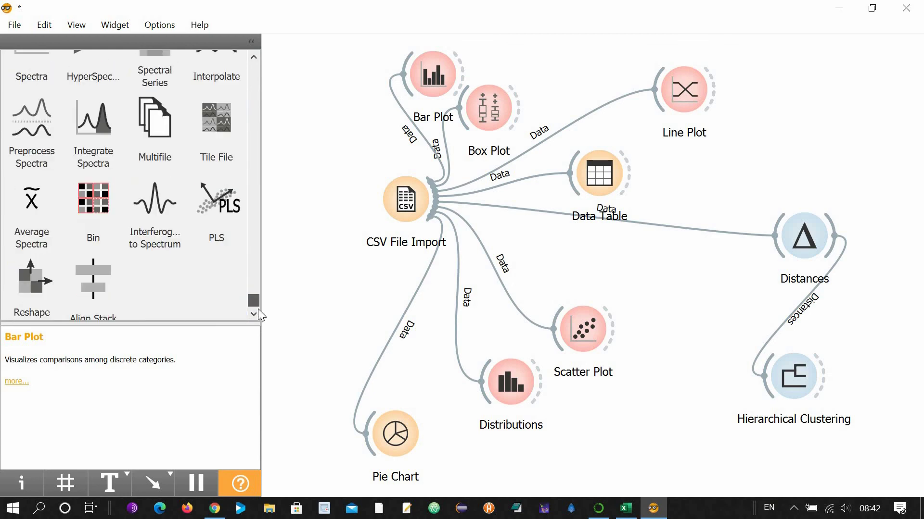
scroll(258, 310, "down", 1)
scroll(258, 303, "up", 3)
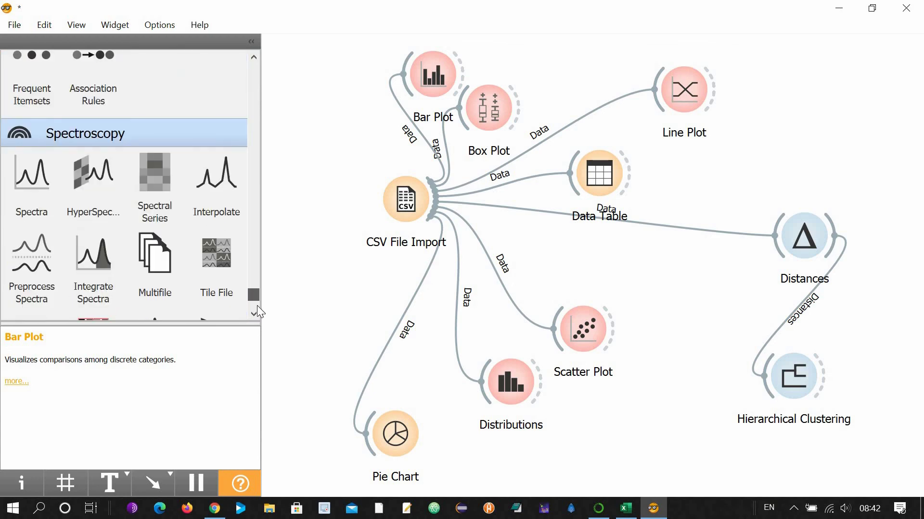
scroll(257, 309, "down", 3)
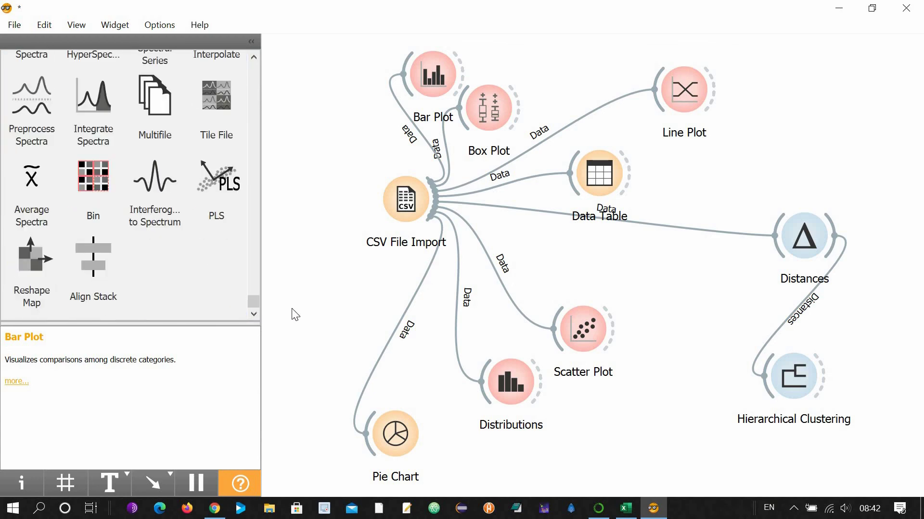